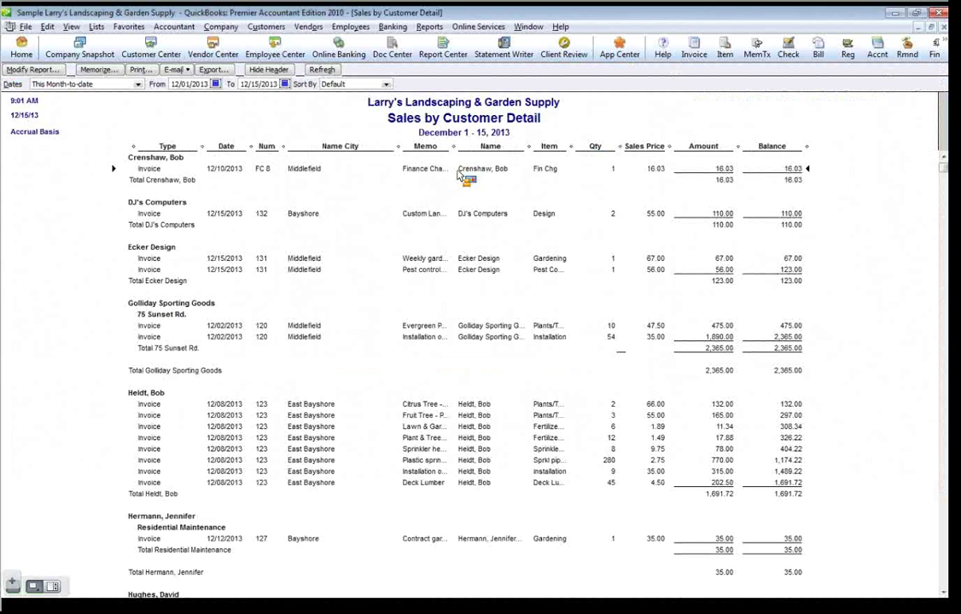
Adjust the Sales by Customer Detail report's column widths, set its dates to Last Fiscal Year, and close it after reviewing
left_click_drag(454, 147, 440, 158)
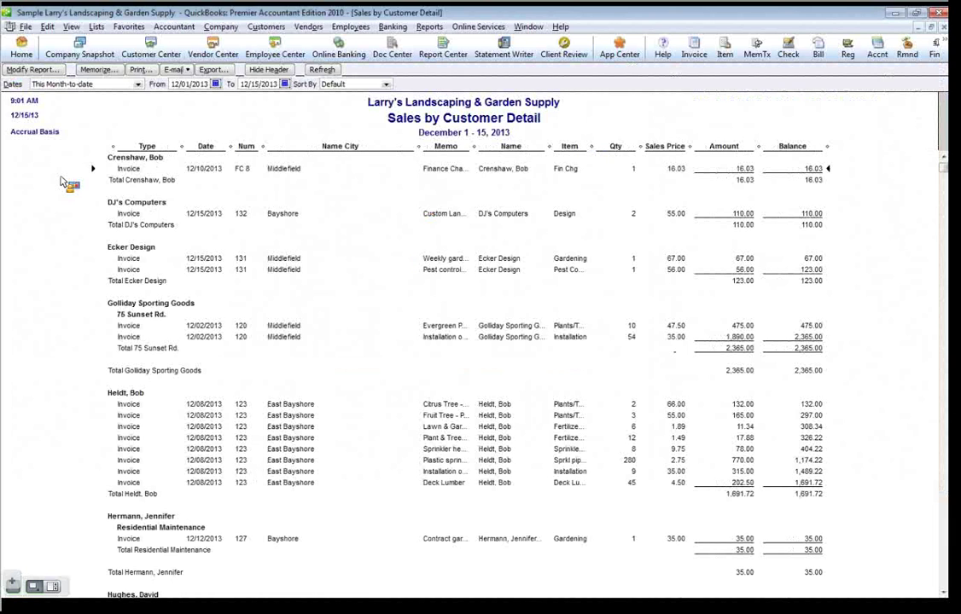
left_click(72, 84)
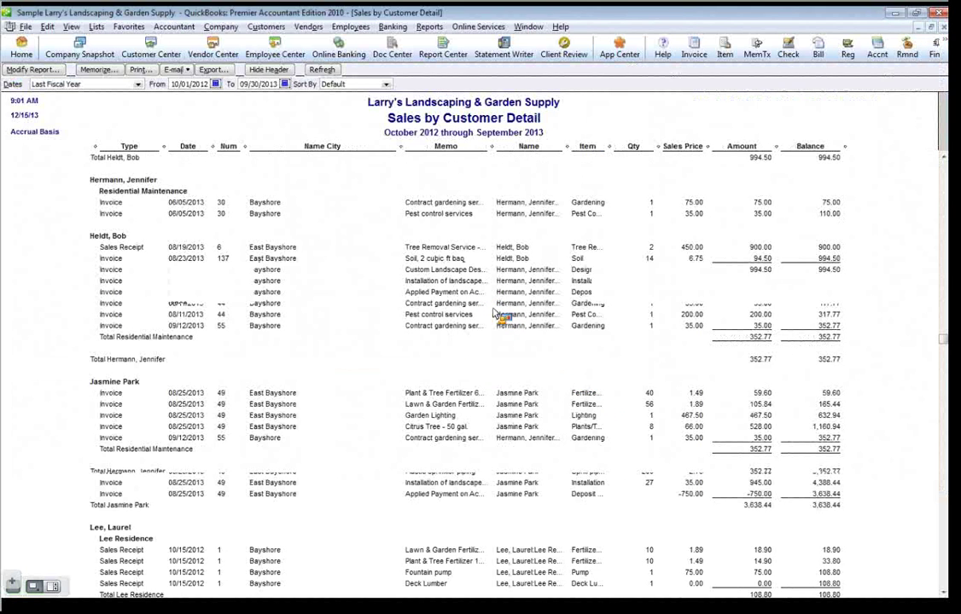
key("Escape")
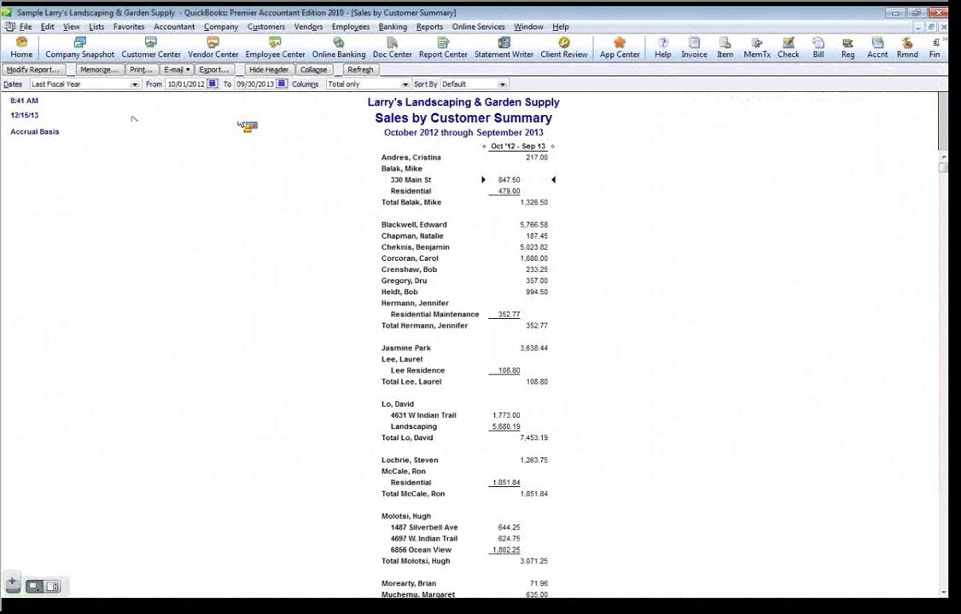
Export the Last Fiscal Year Sales by Customer Summary report to Excel, and view the Customer Contact List report
left_click(534, 226)
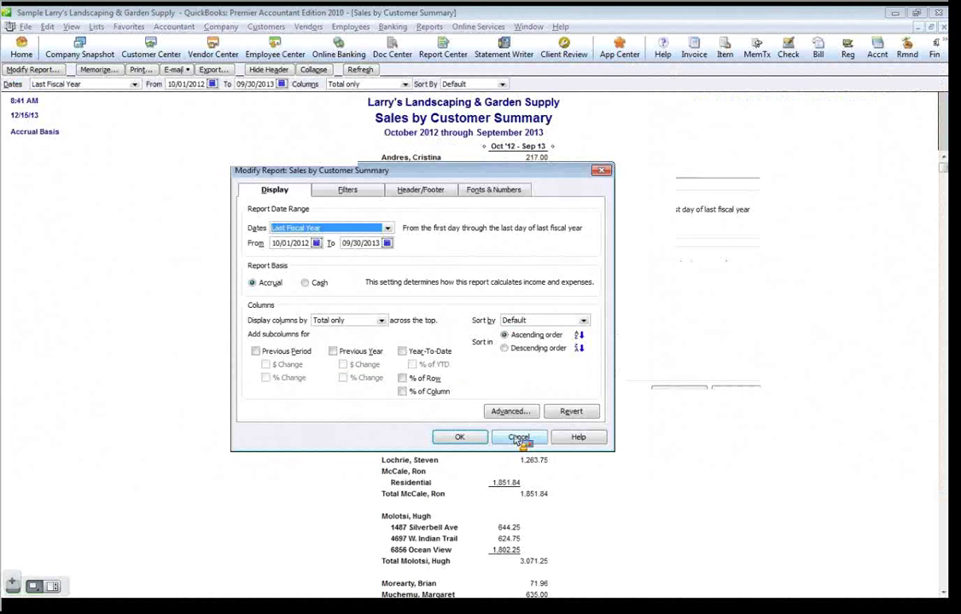
left_click(519, 438)
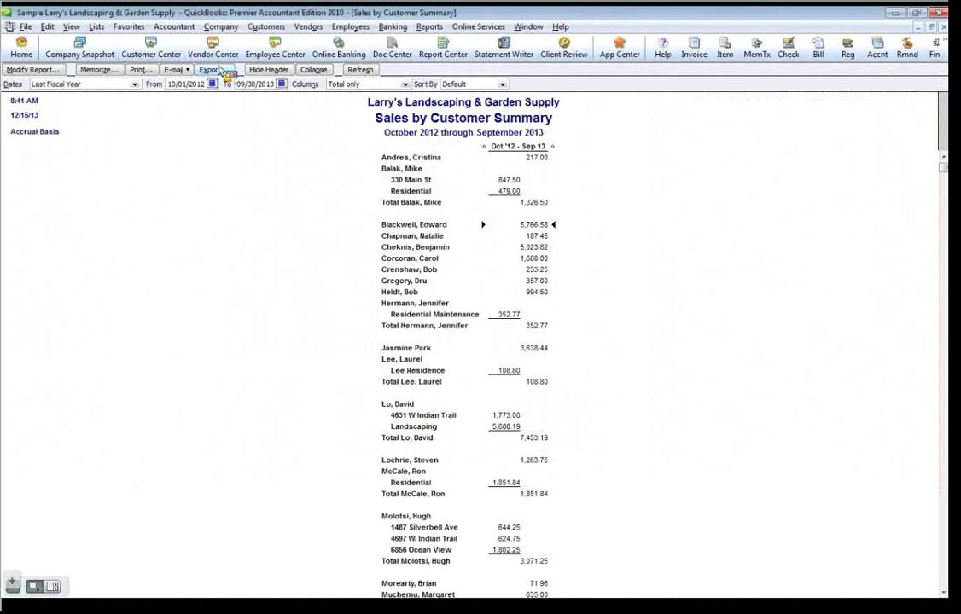
left_click(218, 69)
left_click(430, 398)
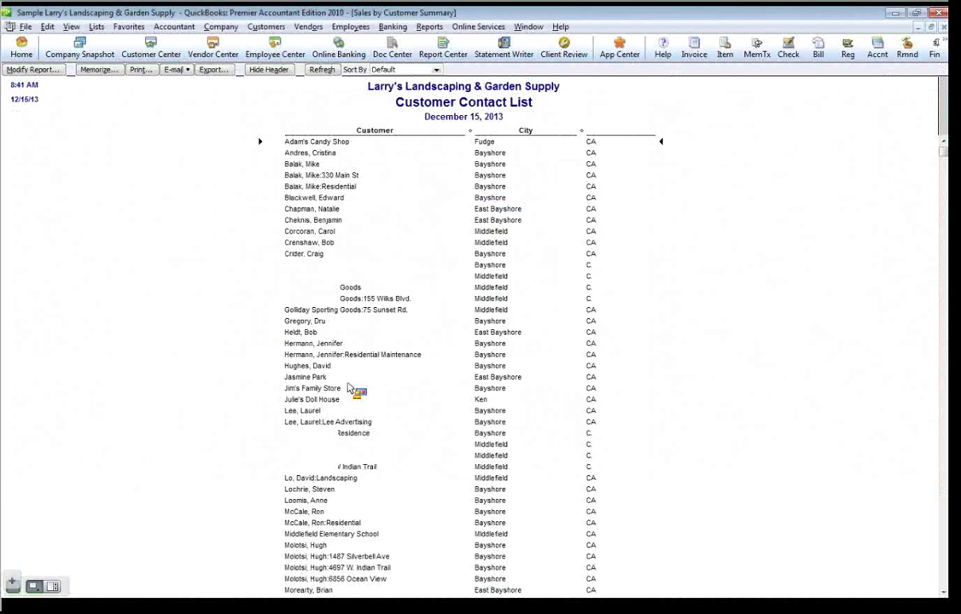
scroll(344, 410, "down", 4)
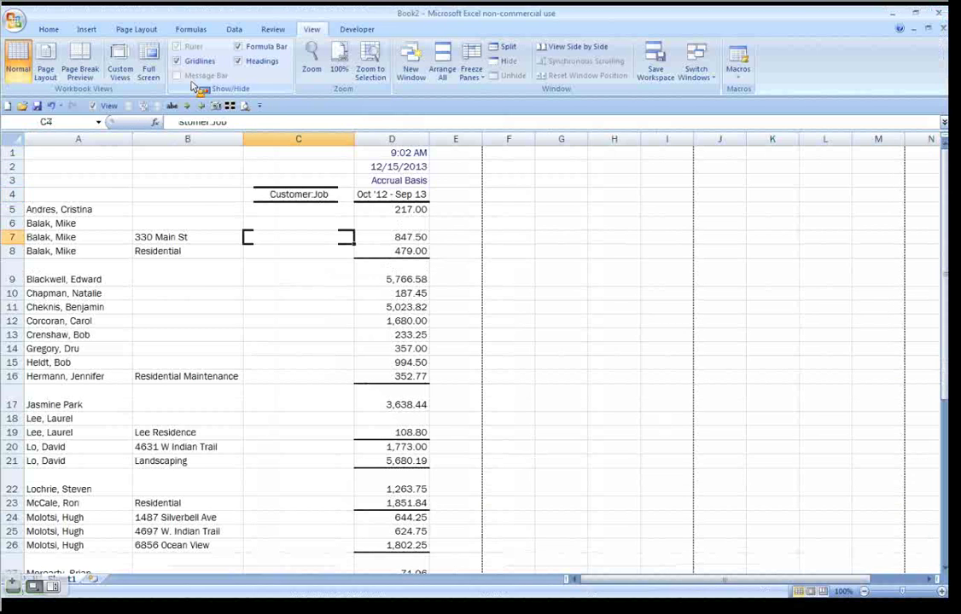
Enter =CONCATENATE(A7,":",B7) in C7 and convert column C to General format with Text to Columns
type("=c")
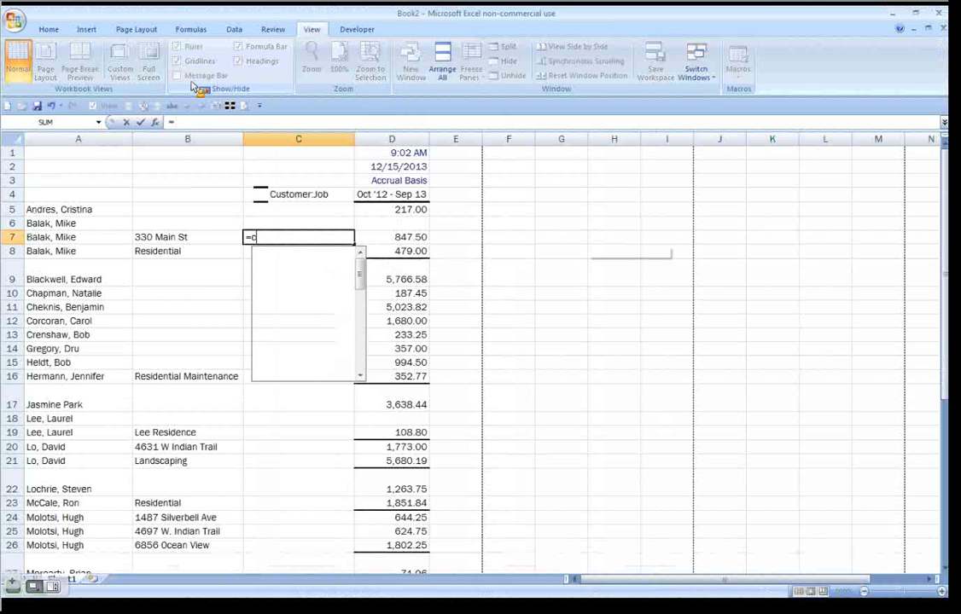
type("ONCATENATE(")
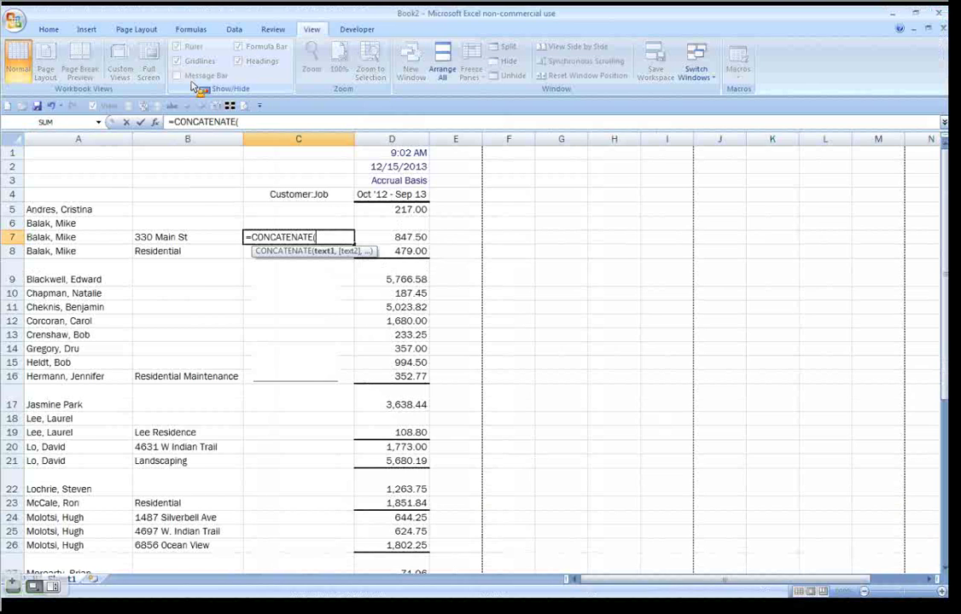
key("Left")
key("Left")
type(",\" \"")
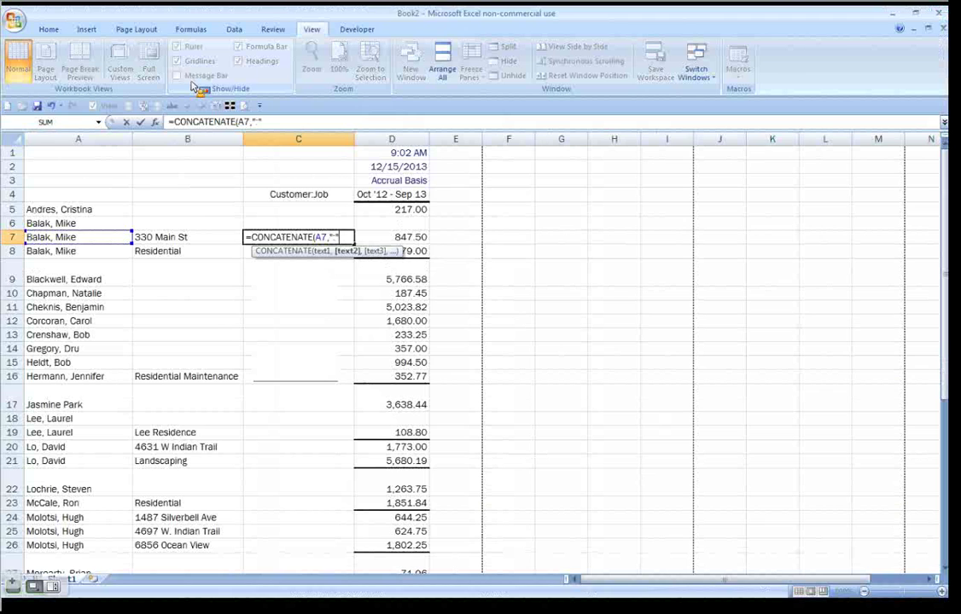
type(",")
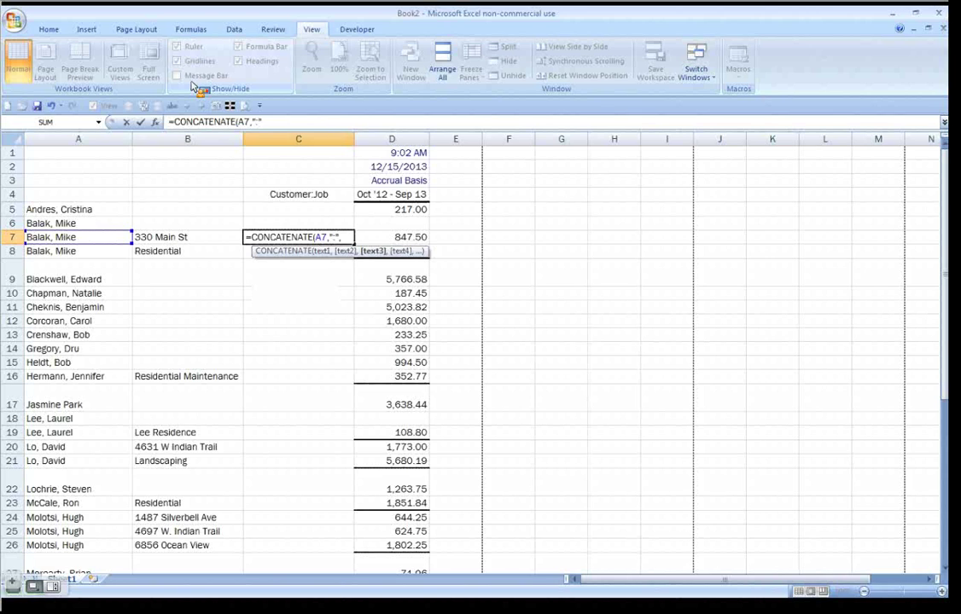
left_click(367, 251)
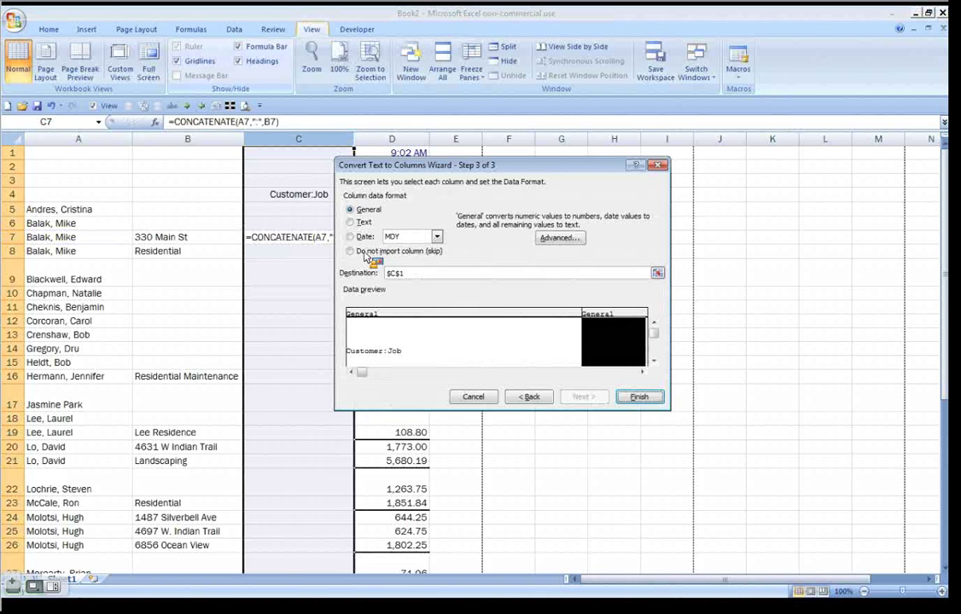
left_click(638, 398)
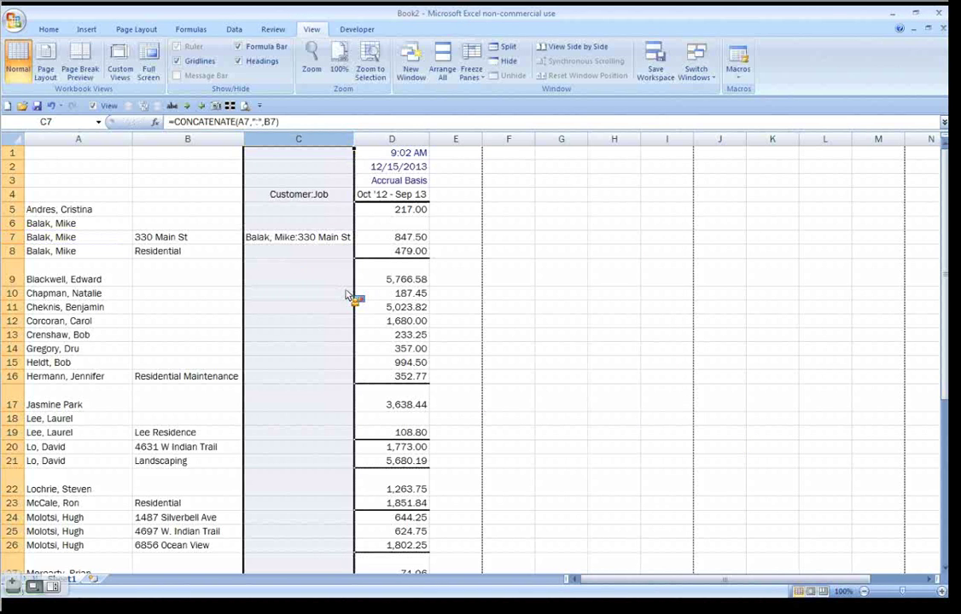
Copy the CONCATENATE formula from C7 to the job rows C8 and C16
key("Down")
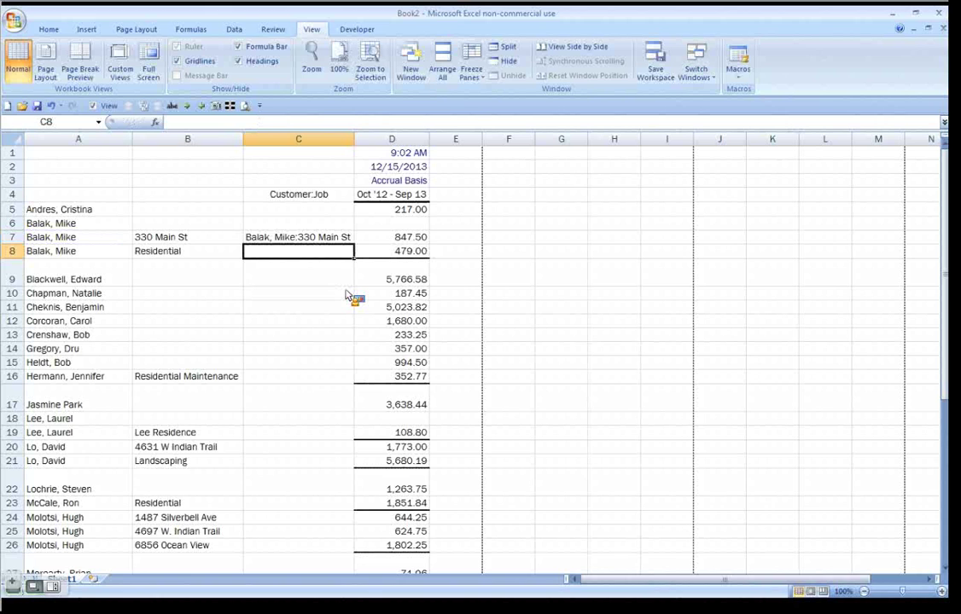
key("Up")
key("ctrl+c")
key("Down")
key("ctrl+v")
key("Down")
key("Down")
key("Down")
key("Down")
key("Down")
key("Down")
key("Down")
key("Down")
key("ctrl+v")
Paste the copied CONCATENATE formula into C19:C21
key("Down")
key("Down")
key("Down")
key("shift+Down")
key("shift+Down")
key("ctrl+v")
Paste the copied CONCATENATE formula into C23:C26
key("Down")
key("Down")
key("Down")
key("Down")
key("shift+Down")
key("shift+Down")
key("shift+Down")
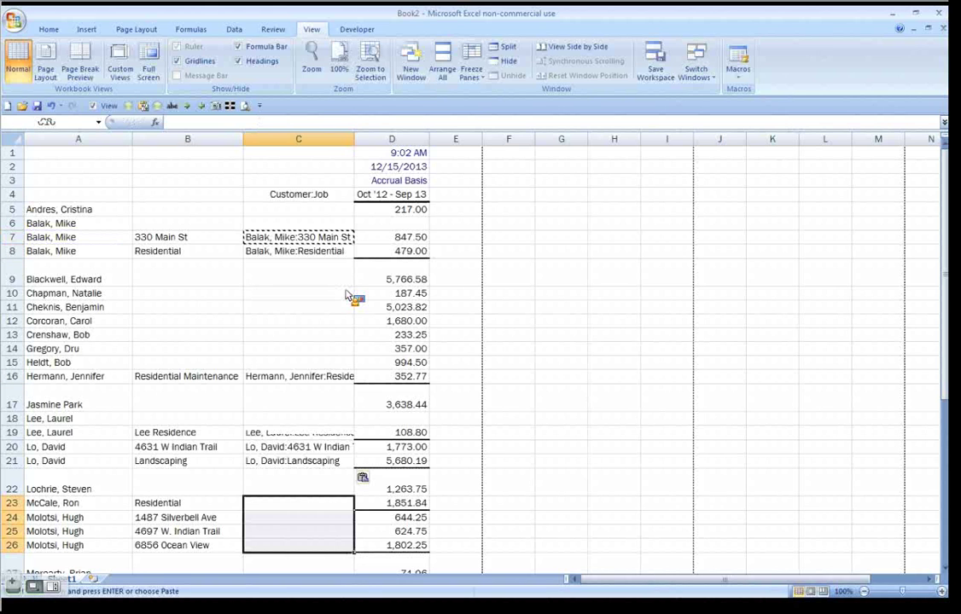
key("ctrl+v")
key("Down")
key("Down")
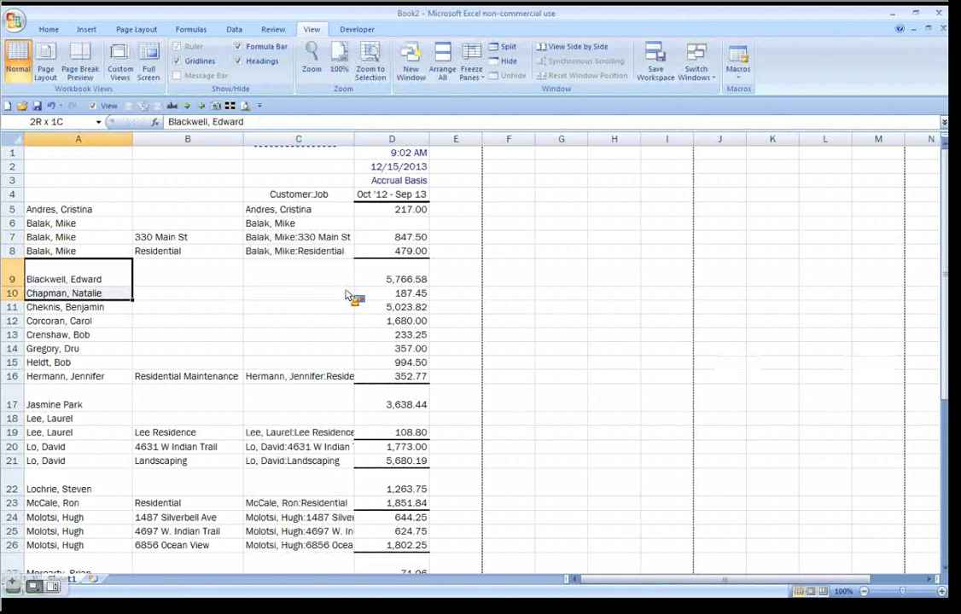
Copy the customer names without jobs from A9:A15 into C9:C15
key("shift+Down")
key("shift+Down")
key("shift+Down")
key("shift+Down")
key("shift+Down")
key("ctrl+c")
key("Right")
key("Right")
key("Return")
key("ctrl+Down")
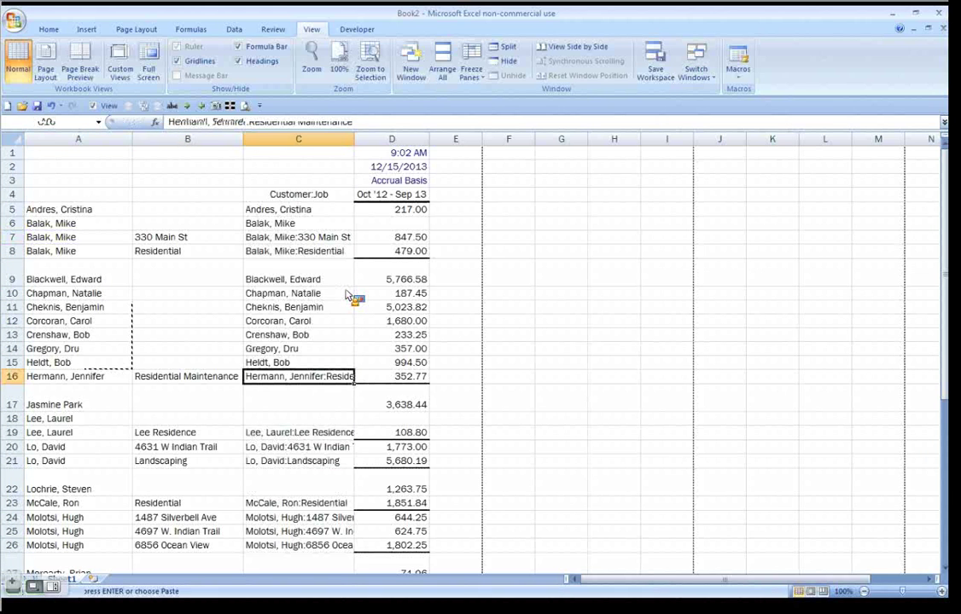
Copy the customer name from A17 into C17 of the Customer:Job column
key("Down")
key("Left")
key("Left")
key("ctrl+c")
key("Right")
key("Right")
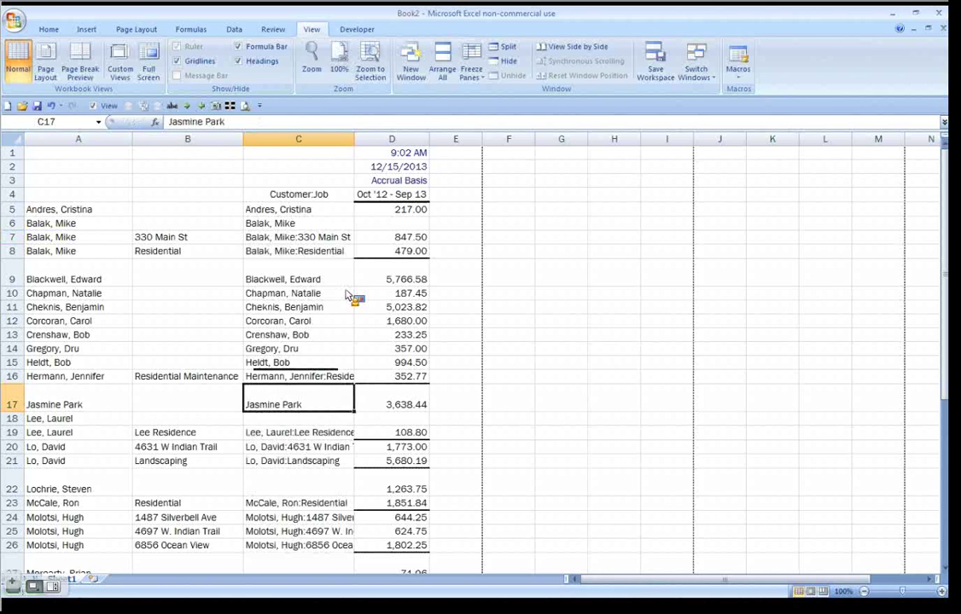
key("Return")
key("Down")
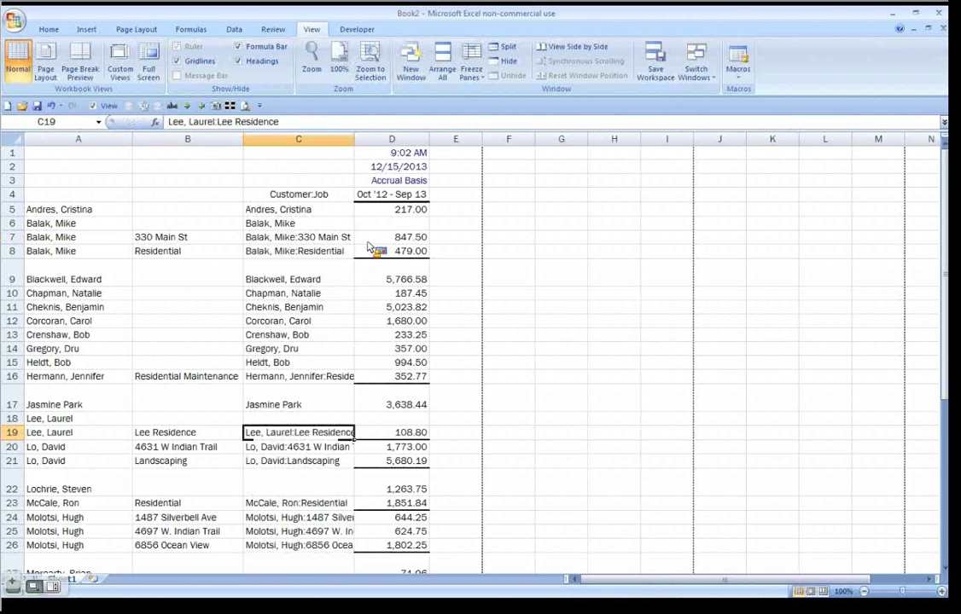
Copy the customer name from A22 into C22 of the Customer:Job column
key("Down")
key("Down")
key("Down")
key("Down")
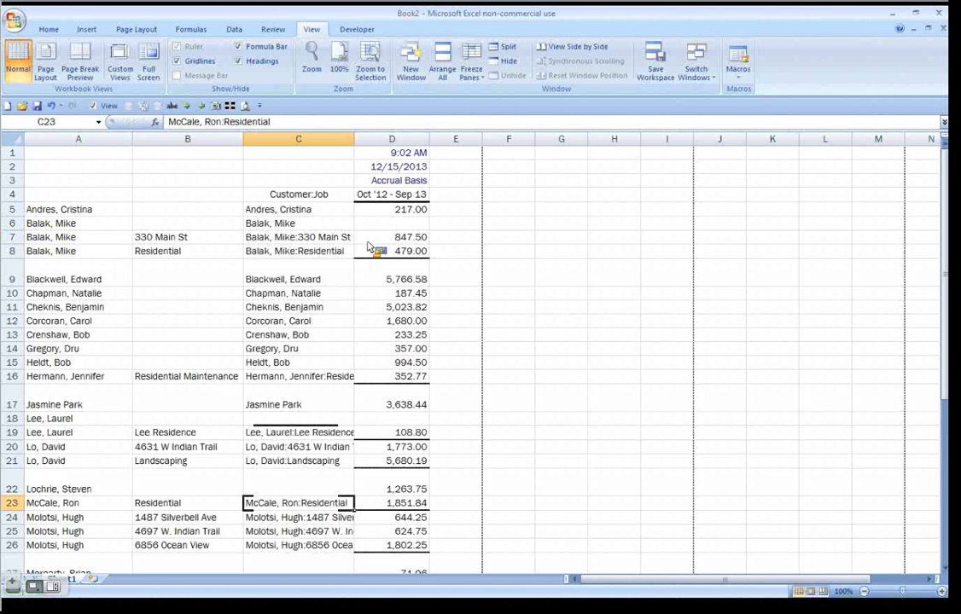
key("Up")
key("Left")
key("Left")
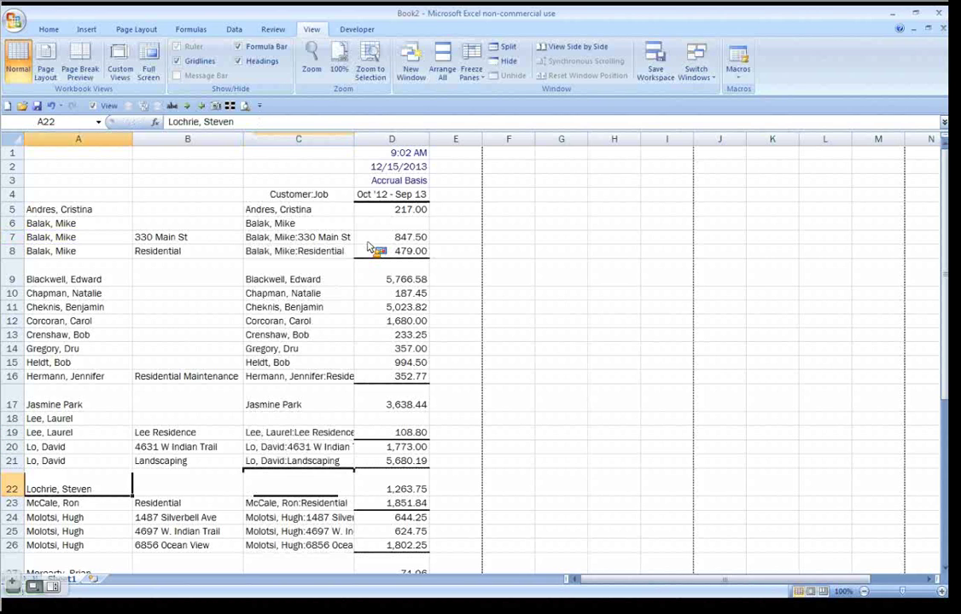
key("ctrl+c")
key("Right")
key("Right")
key("ctrl+v")
key("Down")
key("Down")
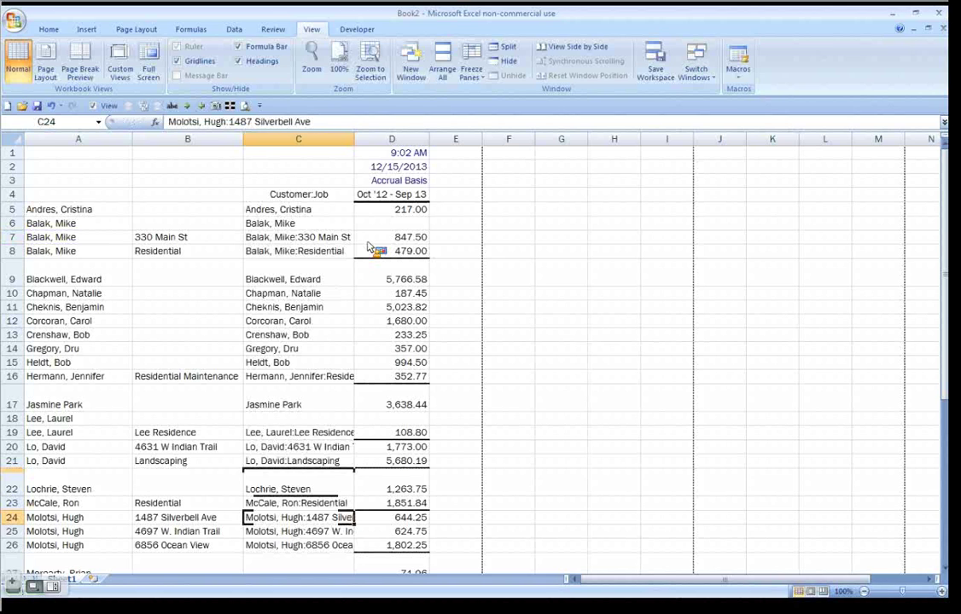
Examine the Customer:Job column below row 24 for rows still missing an entry
key("Down")
key("Down")
key("Down")
key("Down")
key("Down")
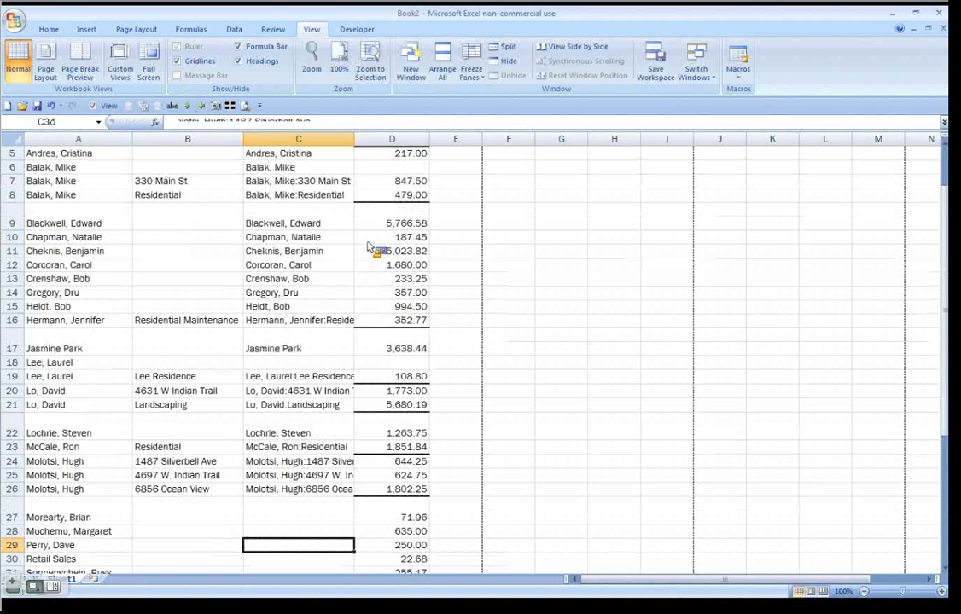
key("Down")
key("Down")
key("Down")
key("Down")
key("Down")
key("Down")
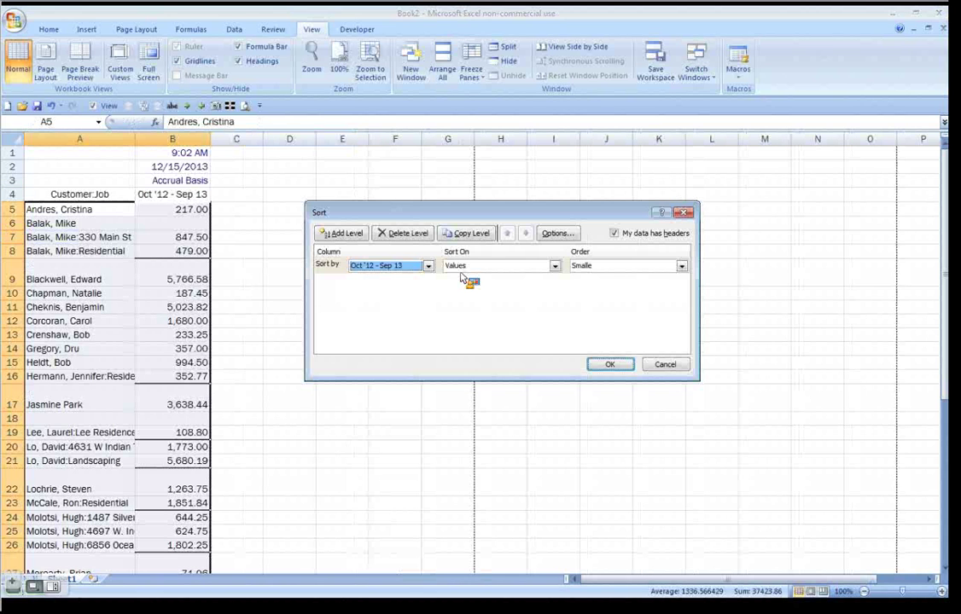
Sort the customer rows by the Oct '12 - Sep 13 values from smallest to largest and enter the heading City in C4
key("Return")
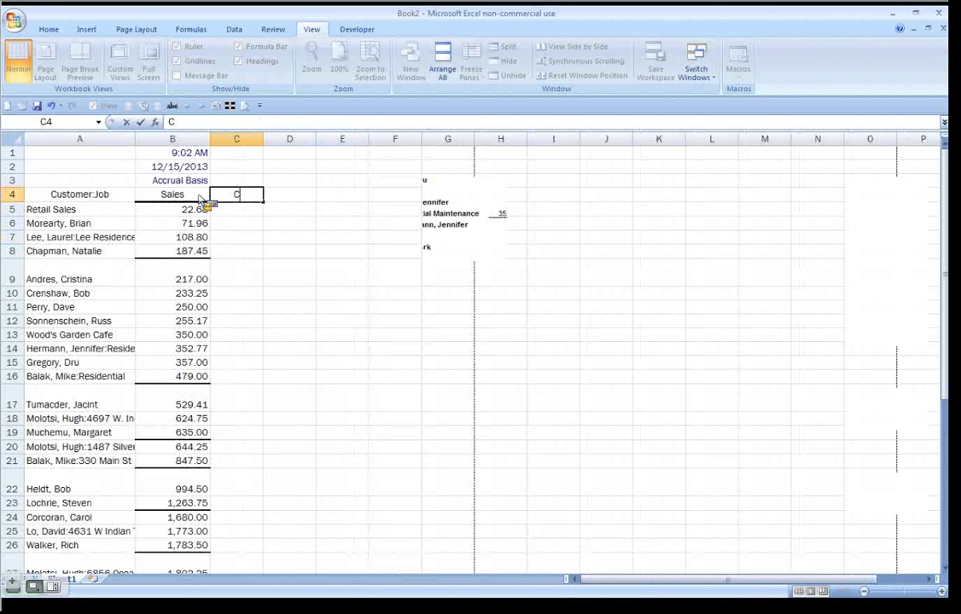
type("it")
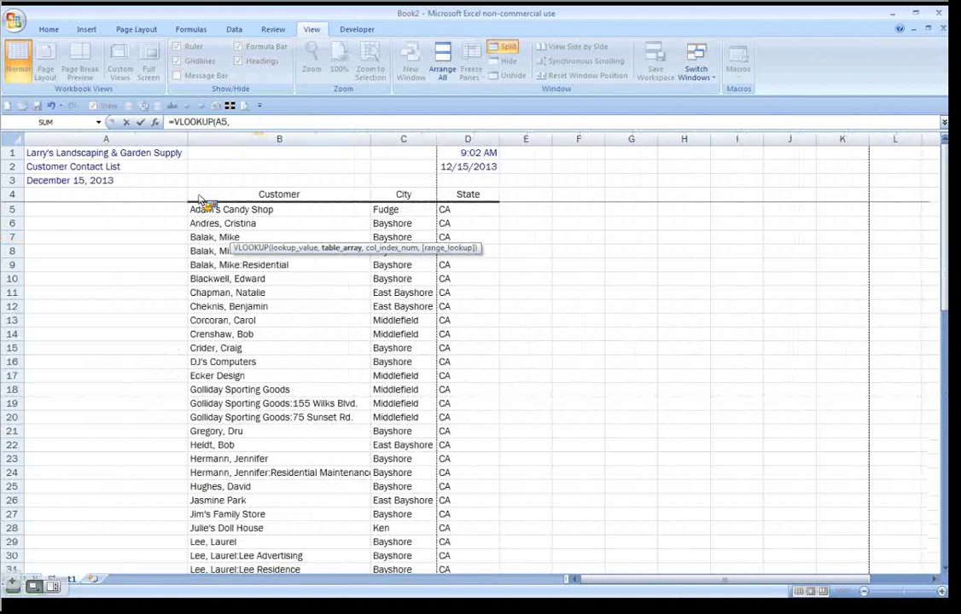
Complete the city lookup in C5 as =VLOOKUP(A5,[Book4]Sheet1!$B$4:$D$69,2,FALSE)
left_click_drag(201, 199, 282, 559)
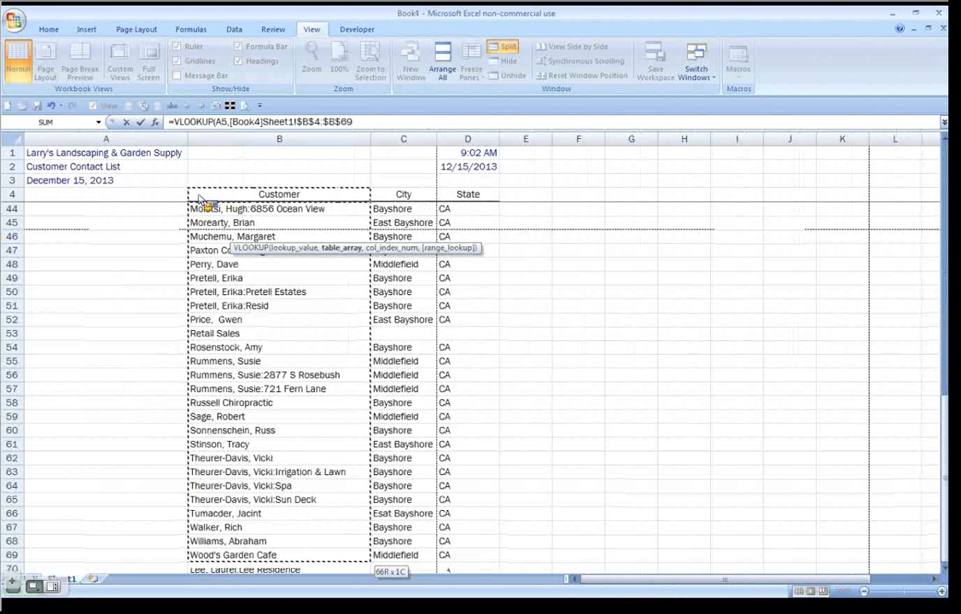
key("ctrl+shift+Right")
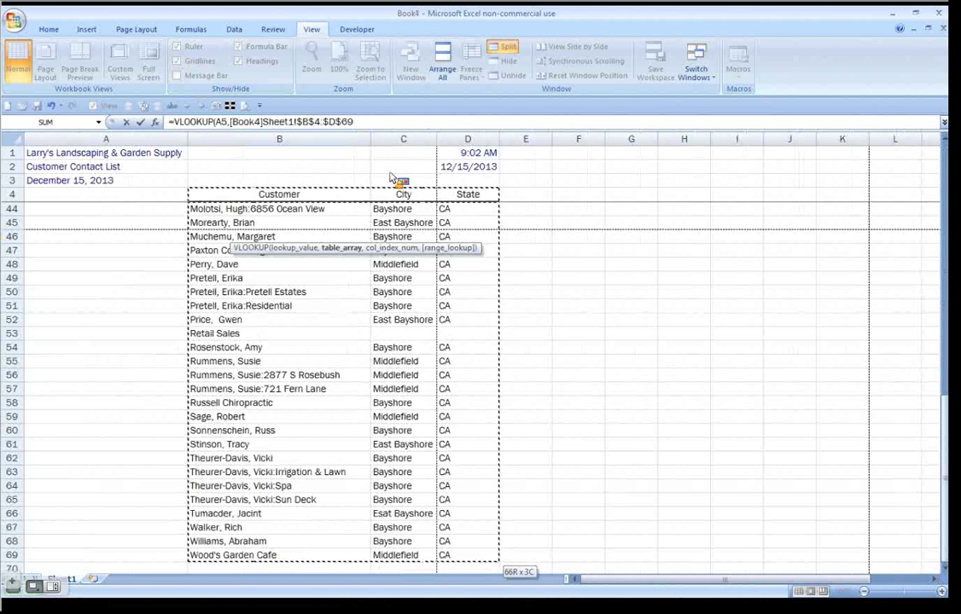
type(",2,fal")
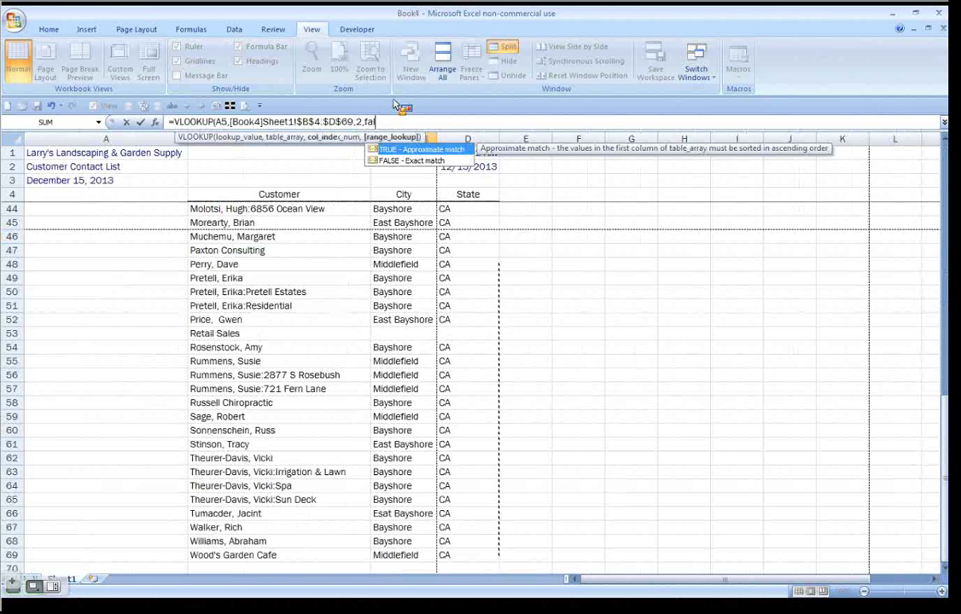
type("se)")
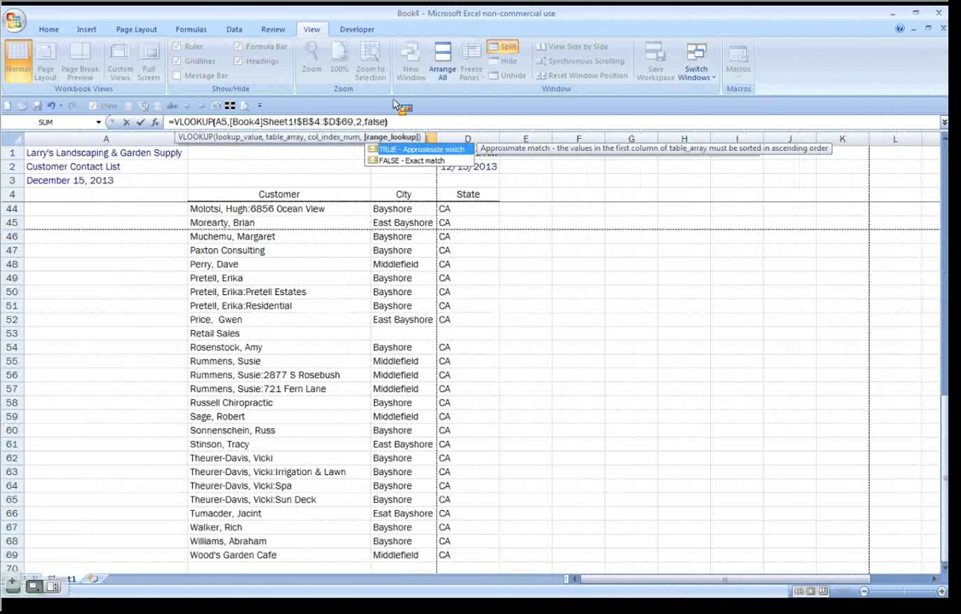
key("Return")
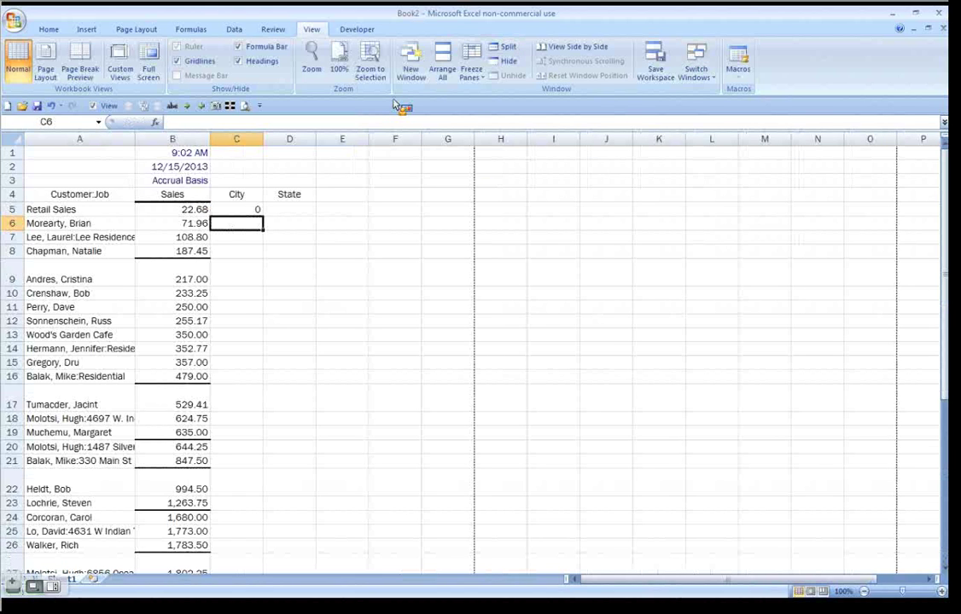
key("Up")
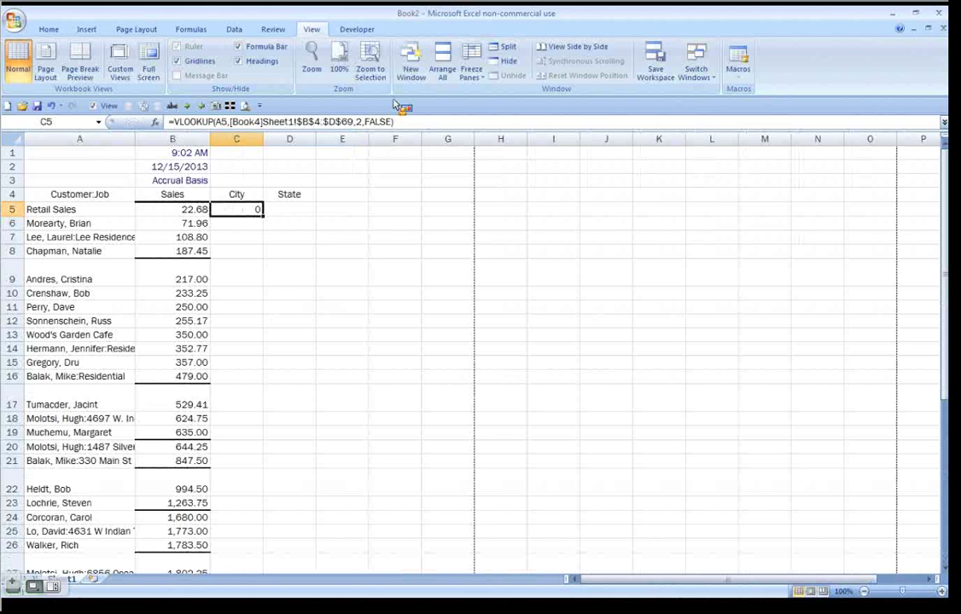
Check the City cell for Retail Sales in the Book4 contact list and return to the Book2 sales sheet
key("ctrl+Tab")
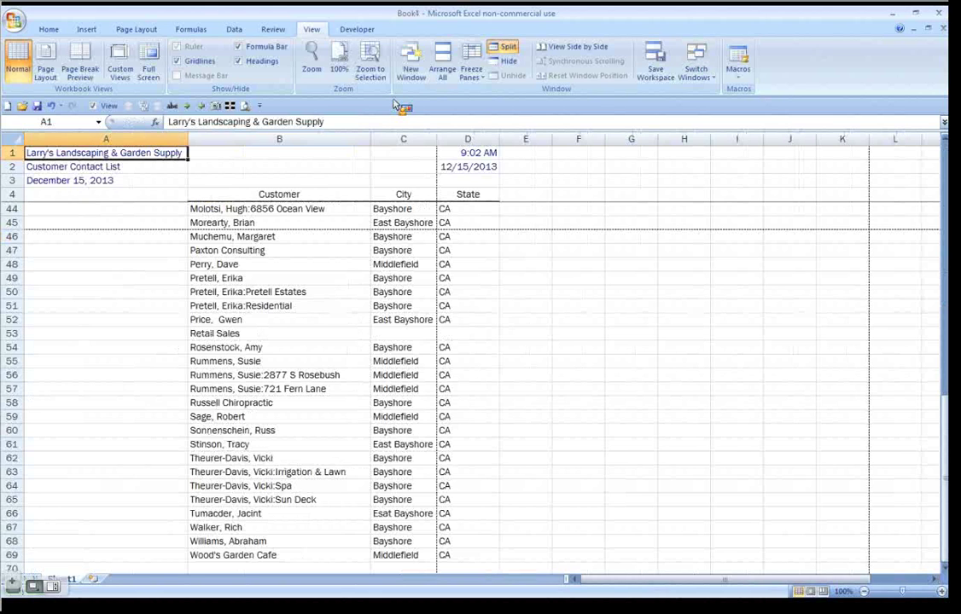
scroll(279, 222, "down", 4)
left_click(279, 223)
scroll(403, 250, "up", 2)
left_click(403, 250)
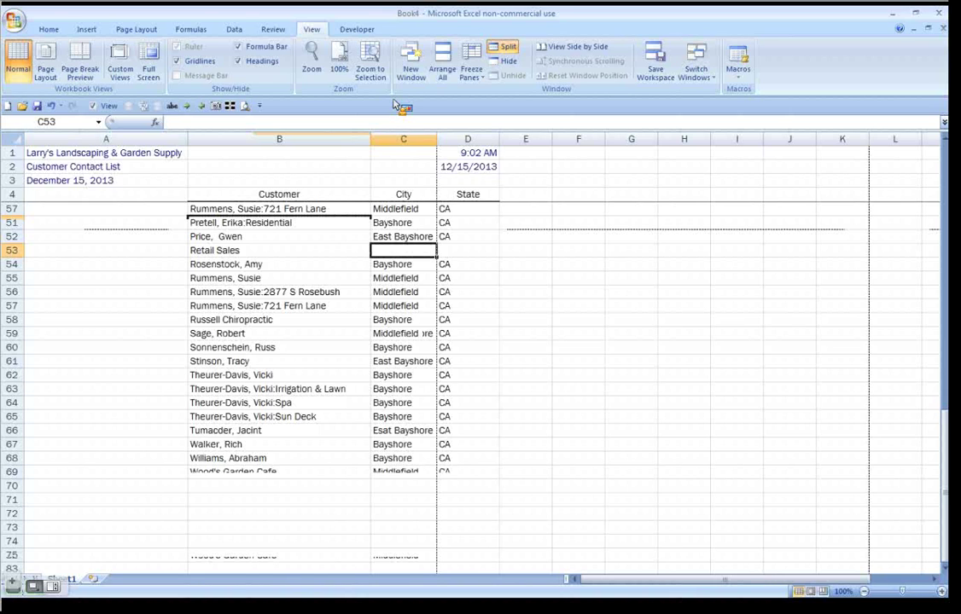
key("ctrl+Tab")
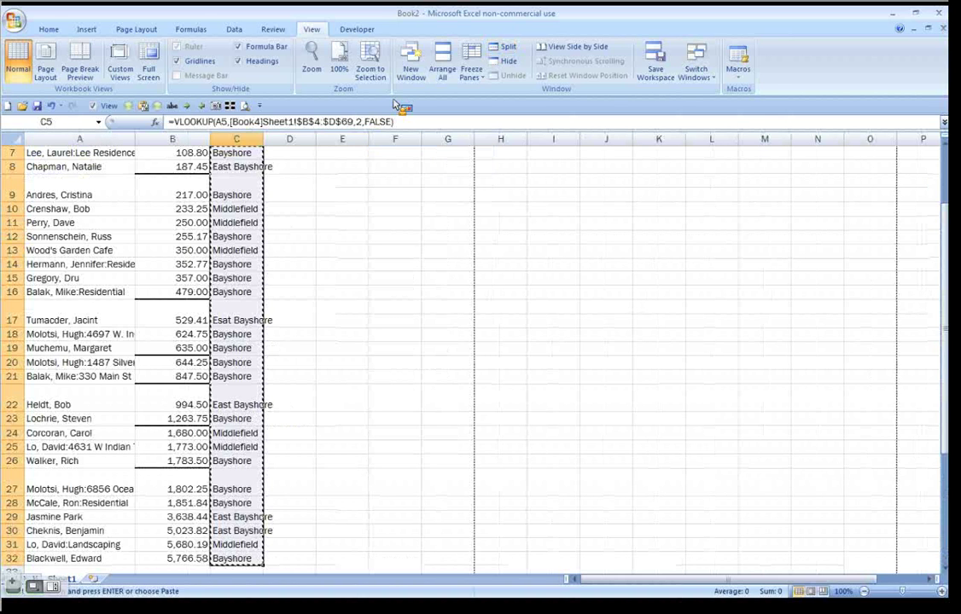
Paste the City lookup formulas into the State column and change the lookup value in D5 to A5
key("Right")
key("ctrl+v")
key("F2")
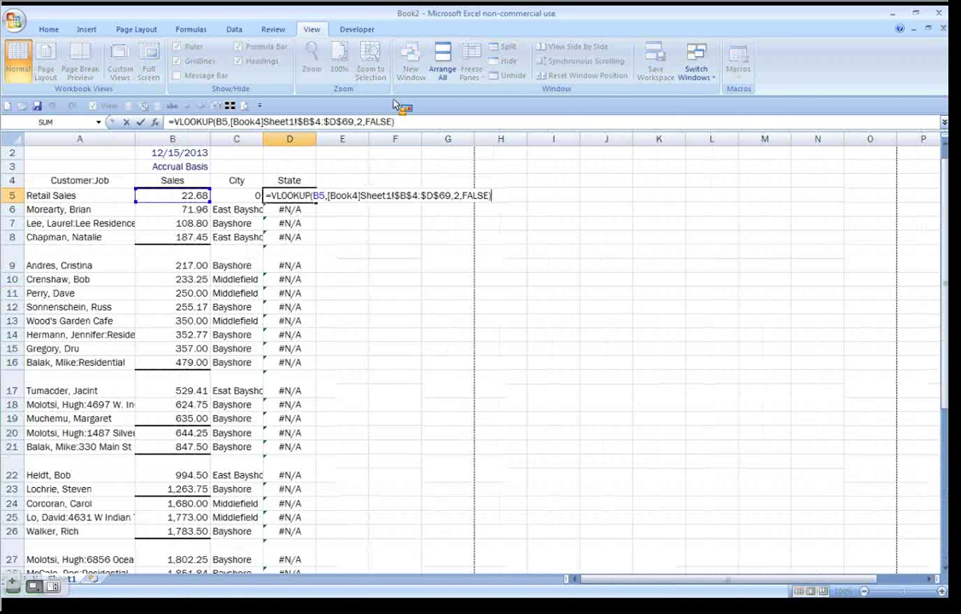
key("Home")
key("Right")
key("Right")
key("Right")
key("Right")
key("Right")
key("Right")
key("Right")
key("Right")
key("Right")
key("shift+Right")
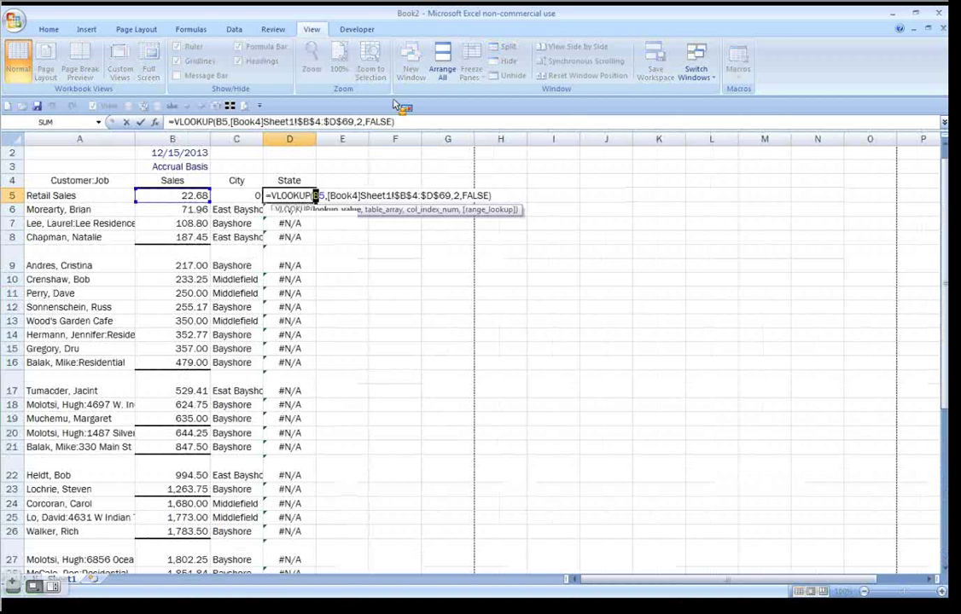
type("A")
Fill the D5 state lookup down the State column through row 32
key("ctrl+Return")
key("ctrl+shift+Down")
key("ctrl+d")
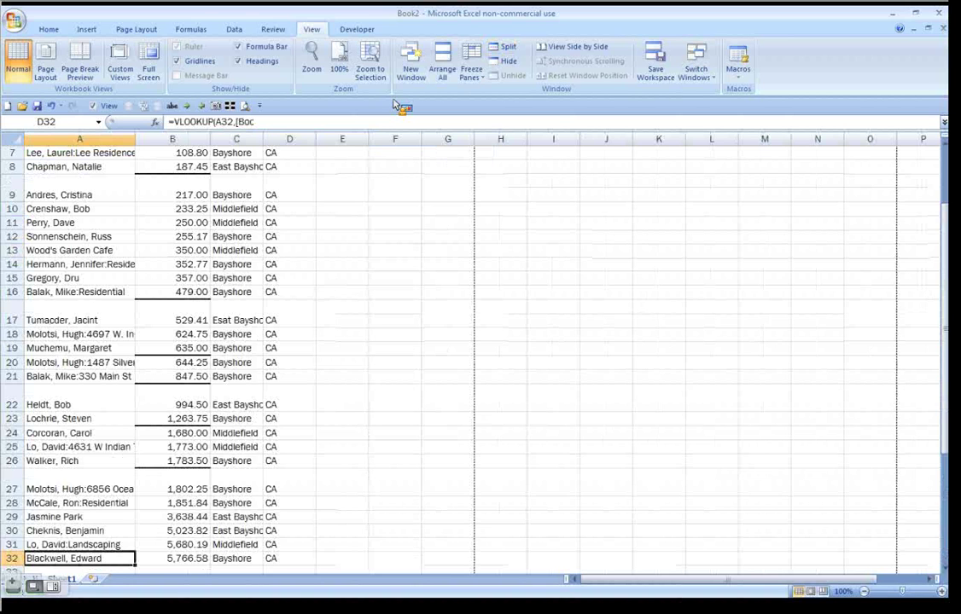
key("ctrl+Up")
key("ctrl+shift+Right")
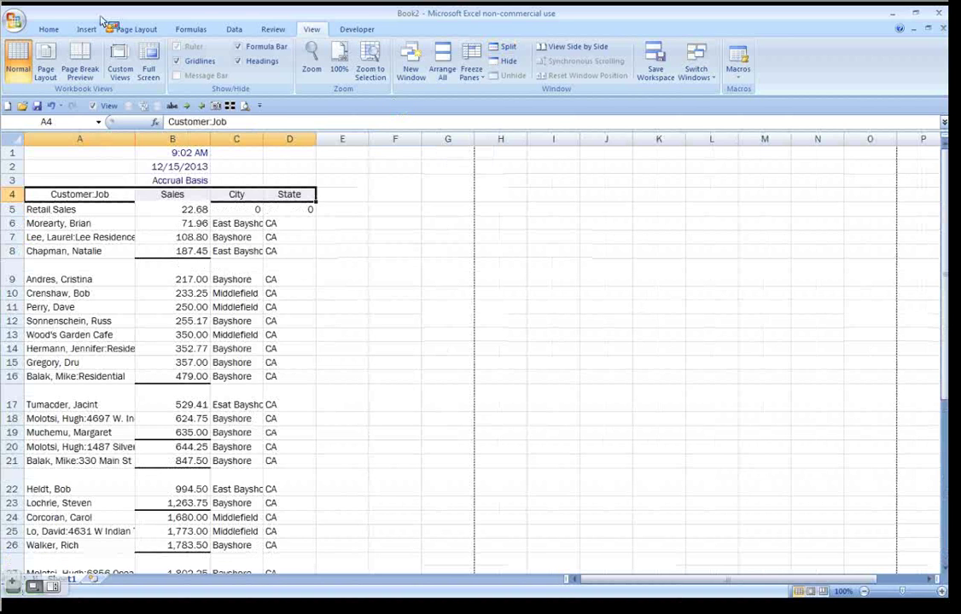
left_click(51, 28)
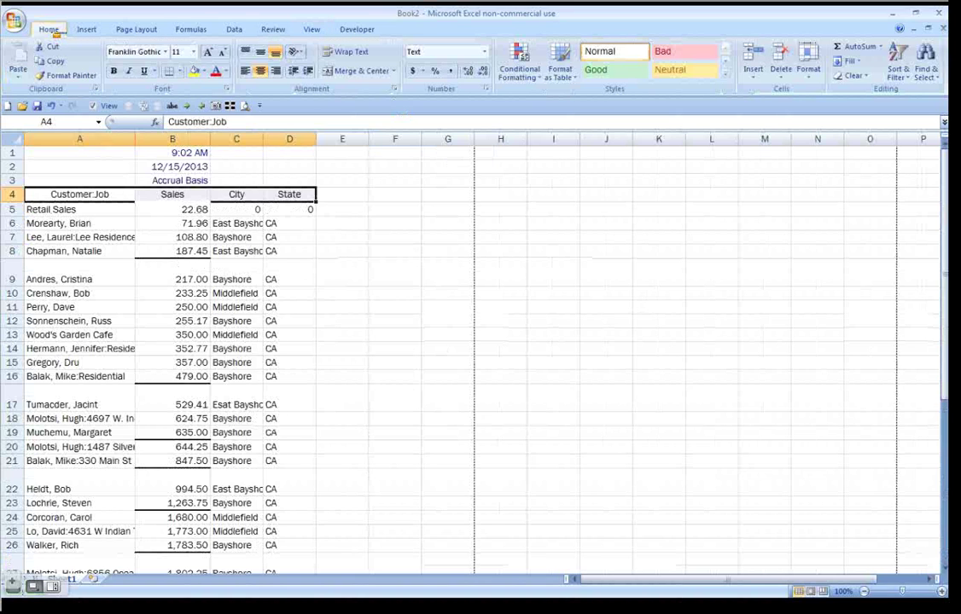
left_click(94, 154)
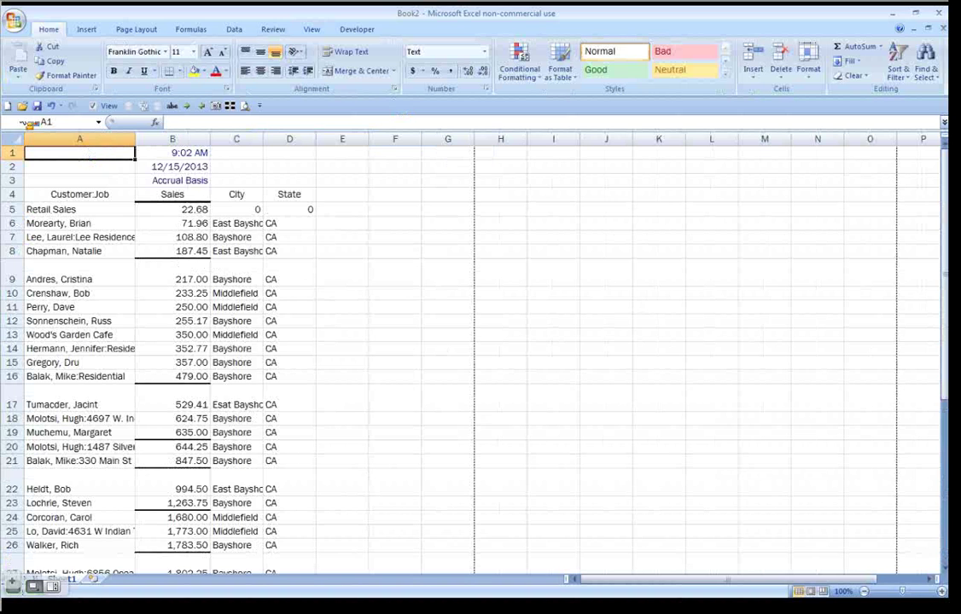
Widen column A to fit its contents and sort the customer rows by City from A to Z
double_click(136, 140)
left_click(191, 196)
left_click_drag(358, 189, 359, 192)
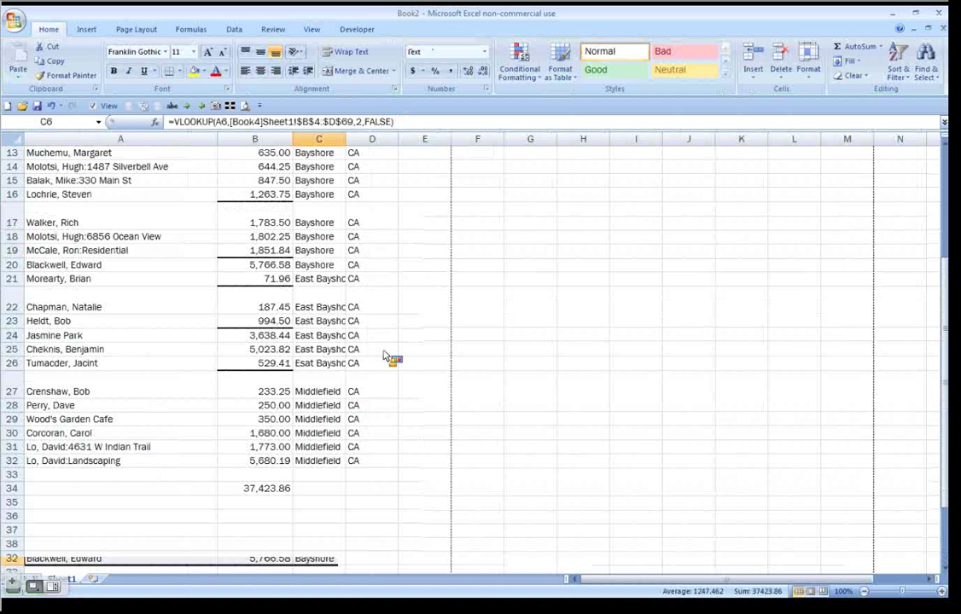
scroll(384, 356, "down", 2)
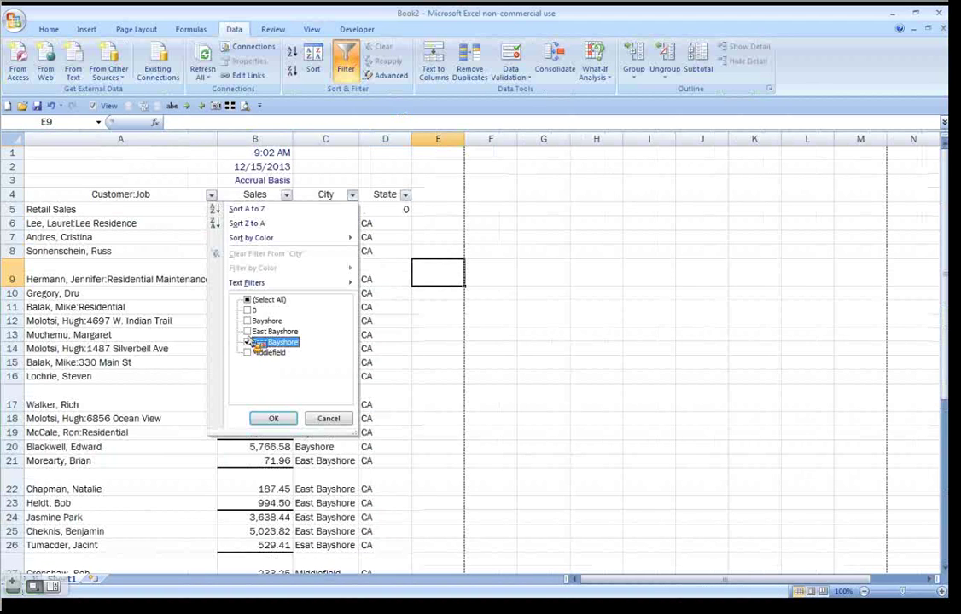
Filter the City column to show only East Bayshore and Esat Bayshore
left_click(247, 342)
left_click(248, 331)
left_click(264, 418)
Try to correct the misspelled city in C26 by pasting the formula from C21, and show all cities again
left_click(337, 220)
key("ctrl+c")
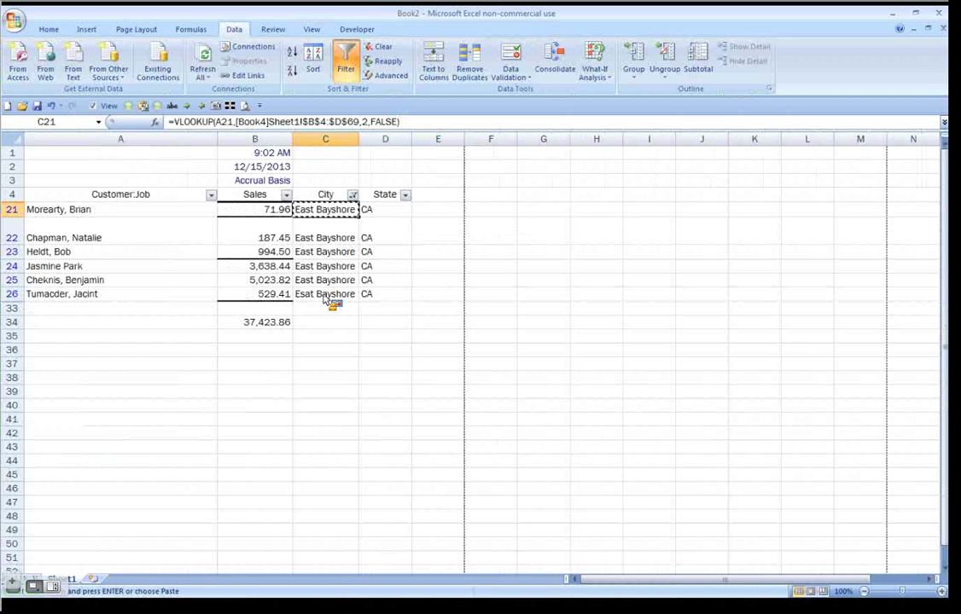
left_click(325, 294)
key("ctrl+v")
left_click(352, 195)
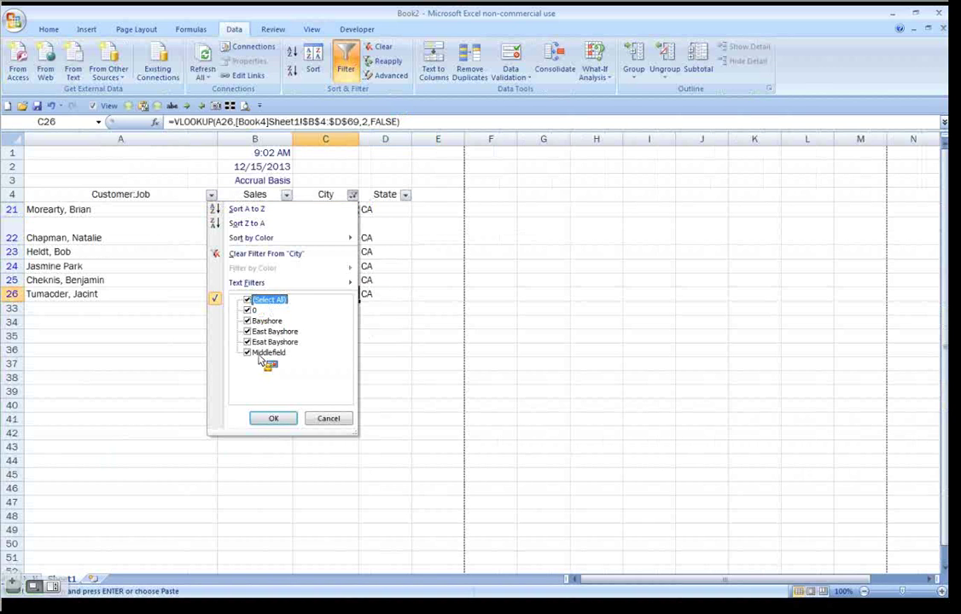
left_click(273, 419)
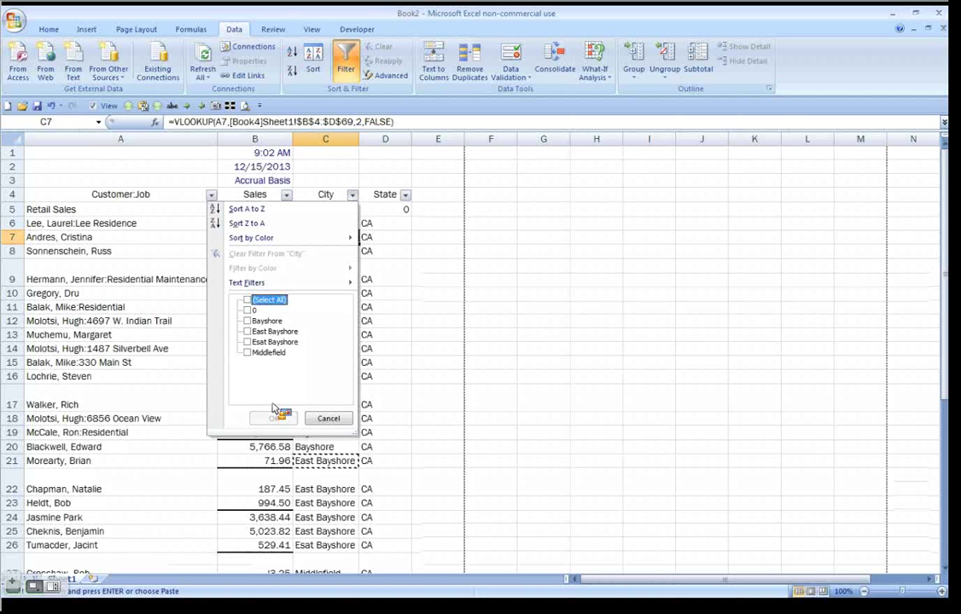
Refilter City to the two Bayshore spellings, paste East Bayshore from C21 into C26 as a value, and clear the filter
left_click(275, 417)
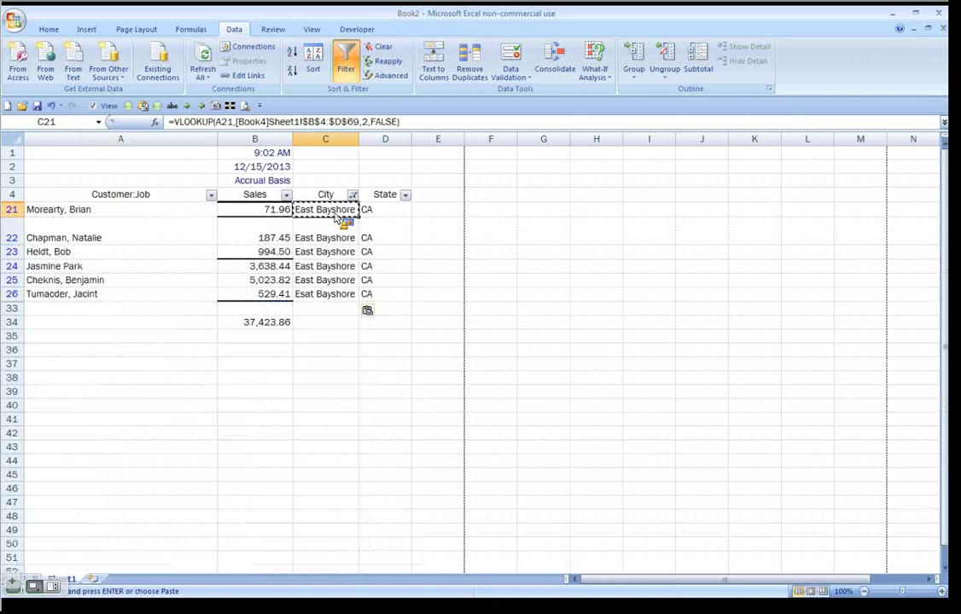
left_click(323, 294)
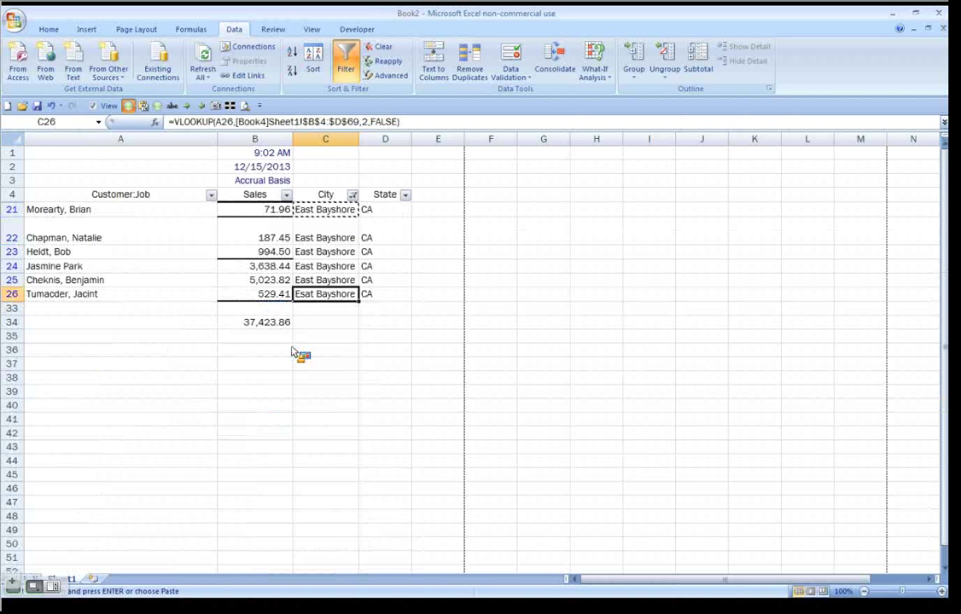
key("ctrl+v")
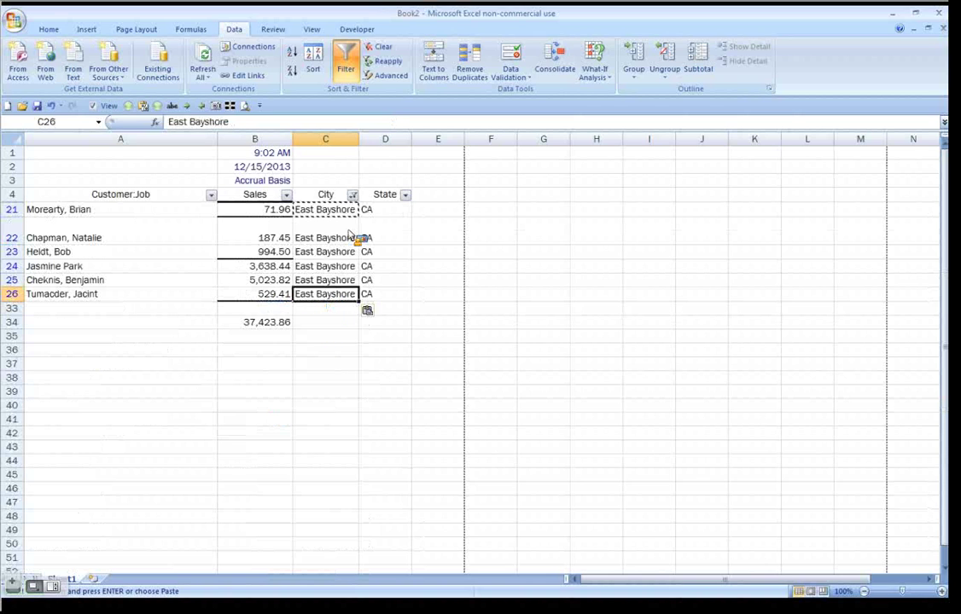
left_click(333, 211)
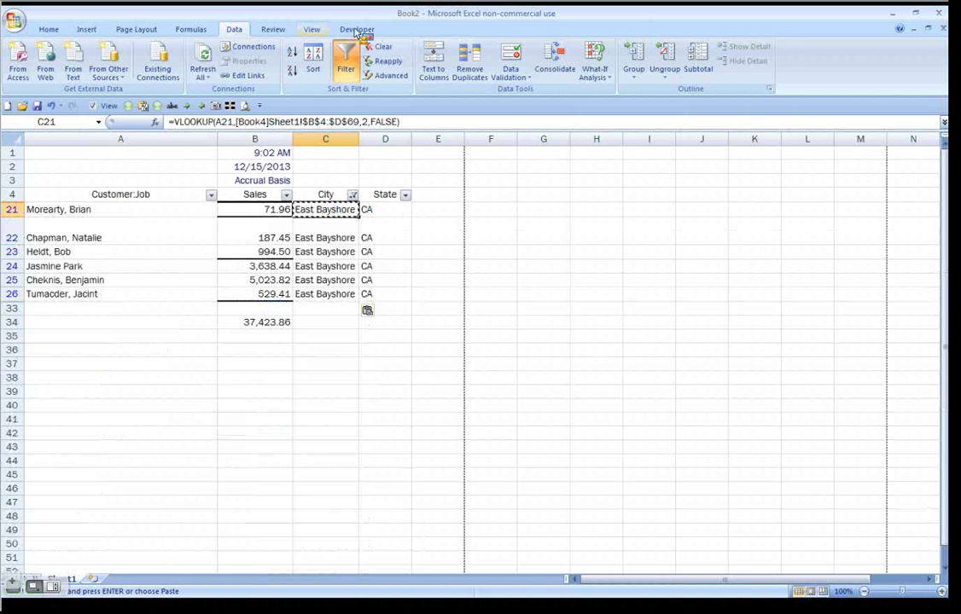
left_click(378, 46)
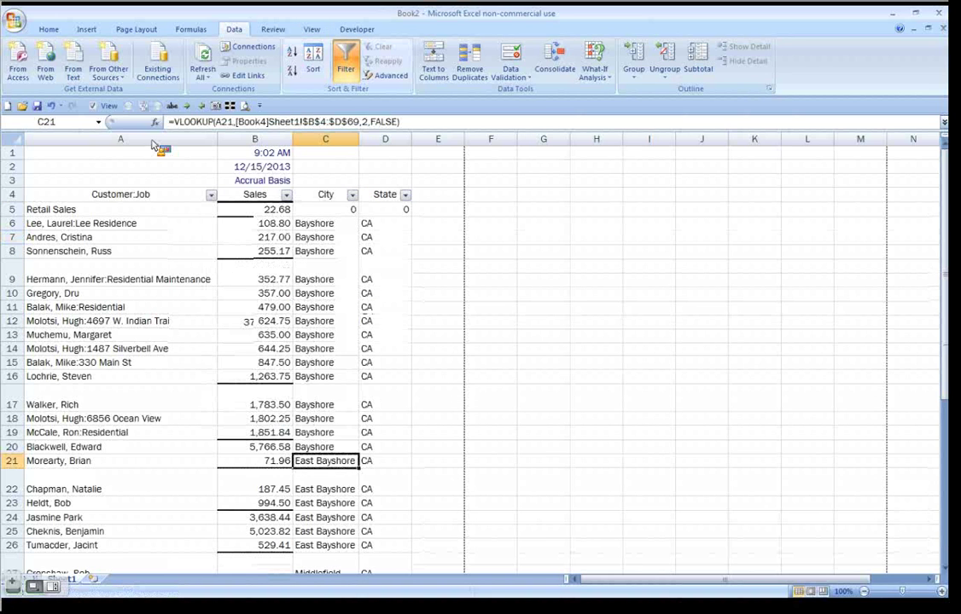
Add subtotals to the customer table that sum Sales at each change in City, leaving State out
key("alt+a")
key("b")
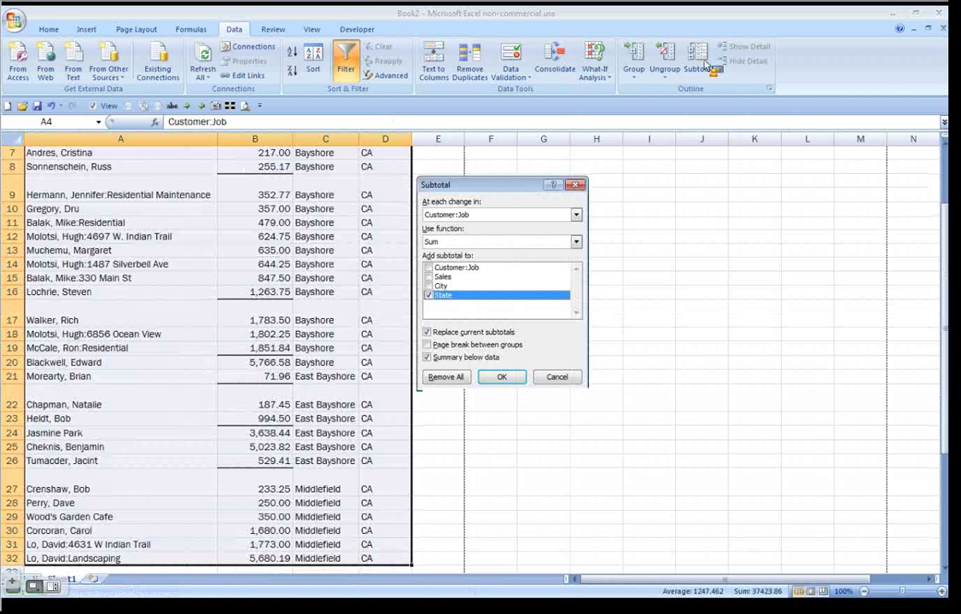
left_click(444, 214)
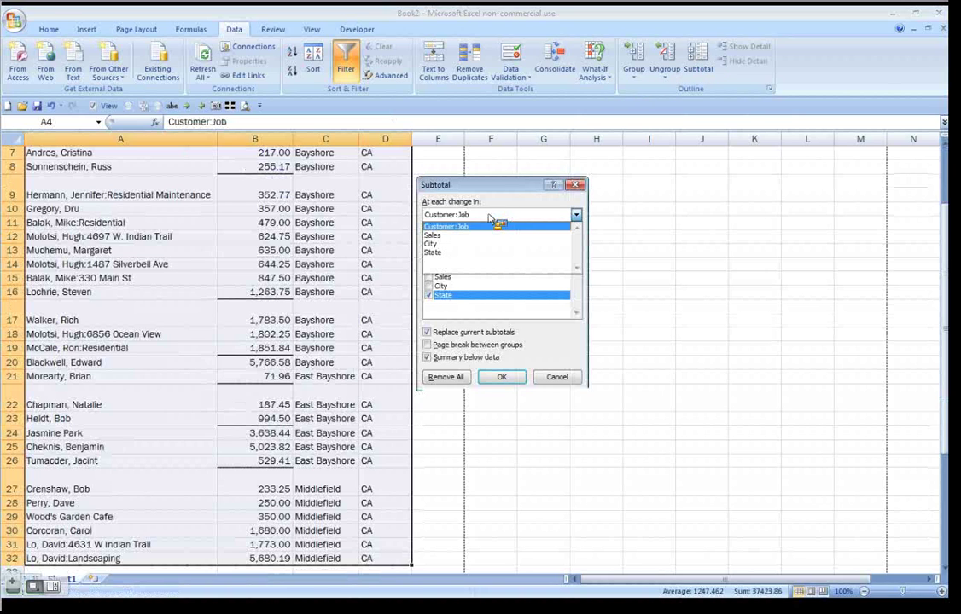
left_click(444, 244)
left_click(429, 295)
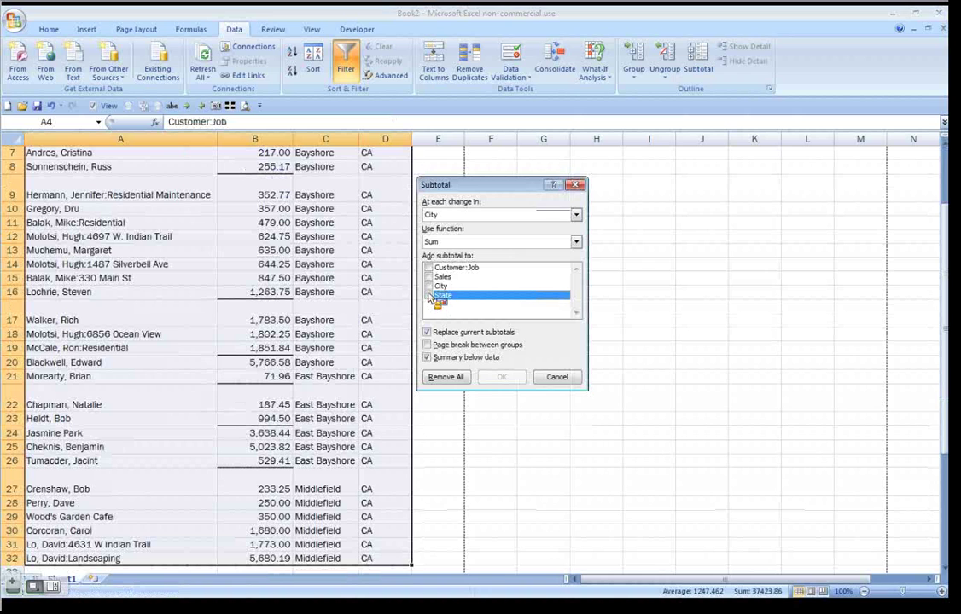
left_click(429, 282)
left_click(499, 377)
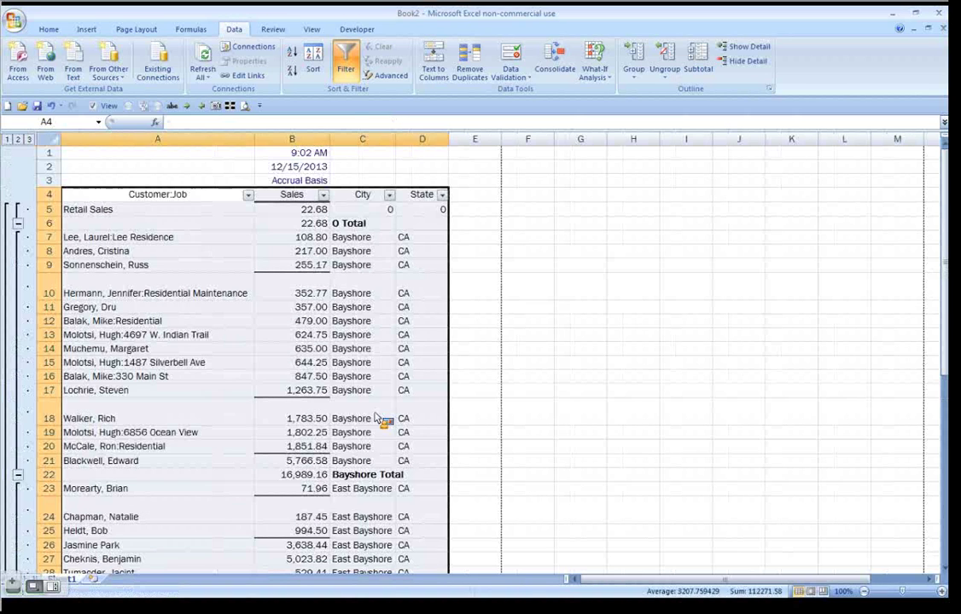
View only the city totals at outline level 2 and expand the report back to level 3
left_click(385, 412)
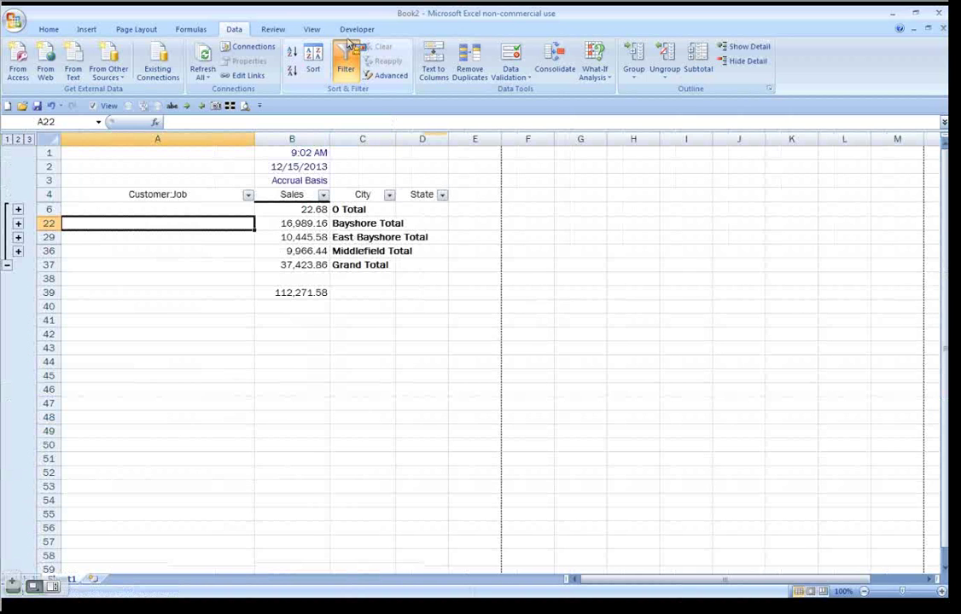
left_click(30, 140)
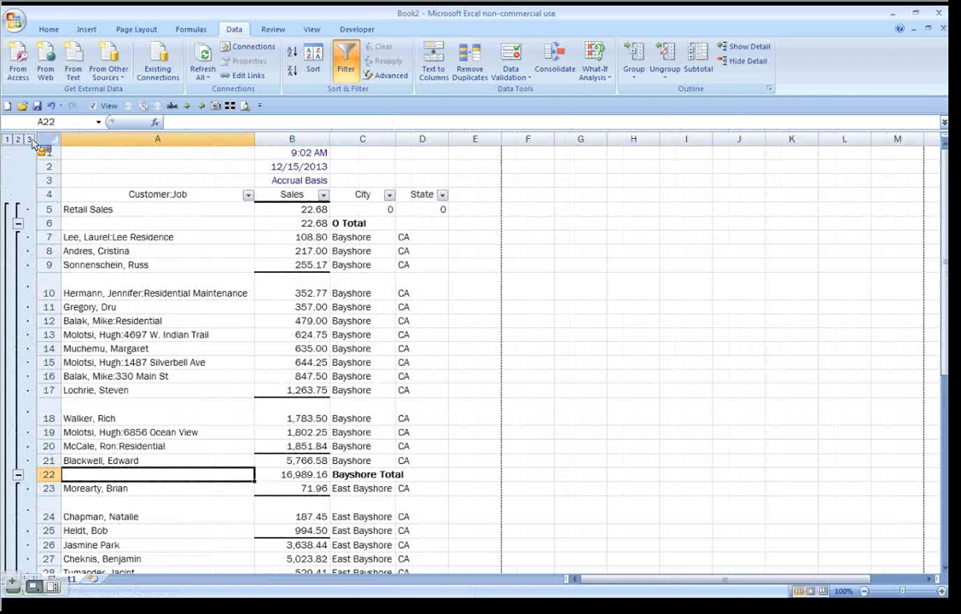
Make the header row A4:D4 bold and apply a bottom double border to it
left_click(48, 31)
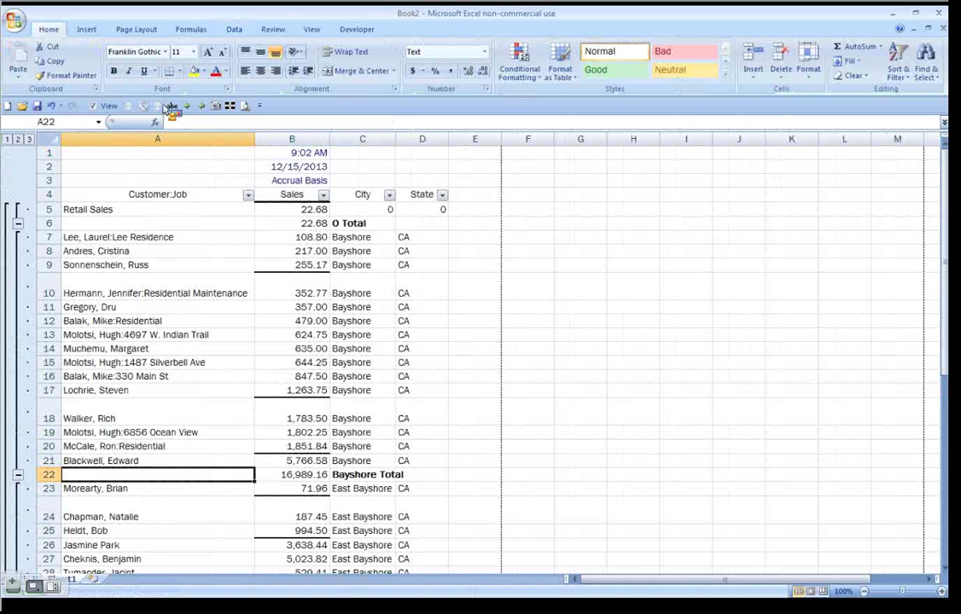
left_click_drag(164, 196, 427, 194)
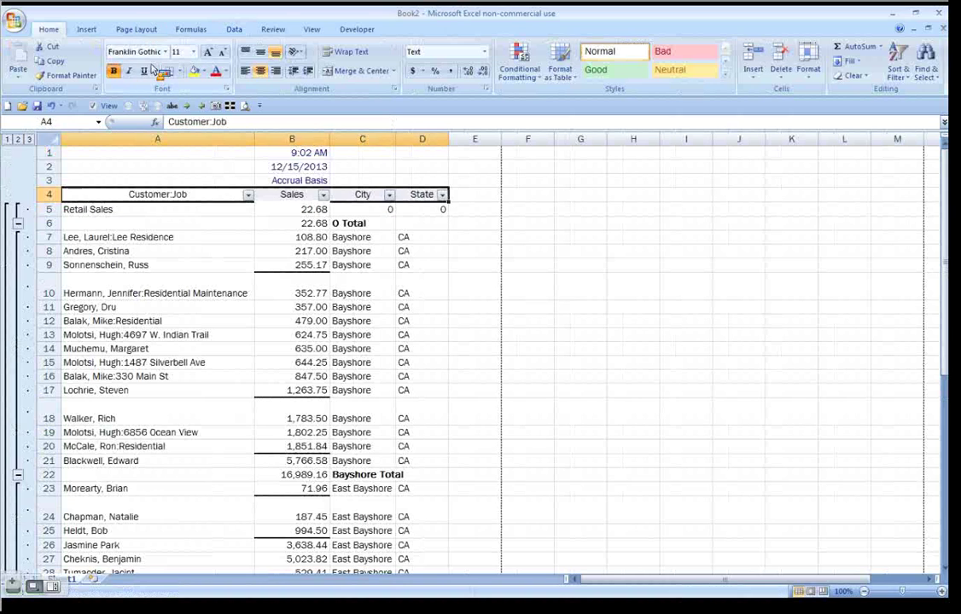
left_click(178, 71)
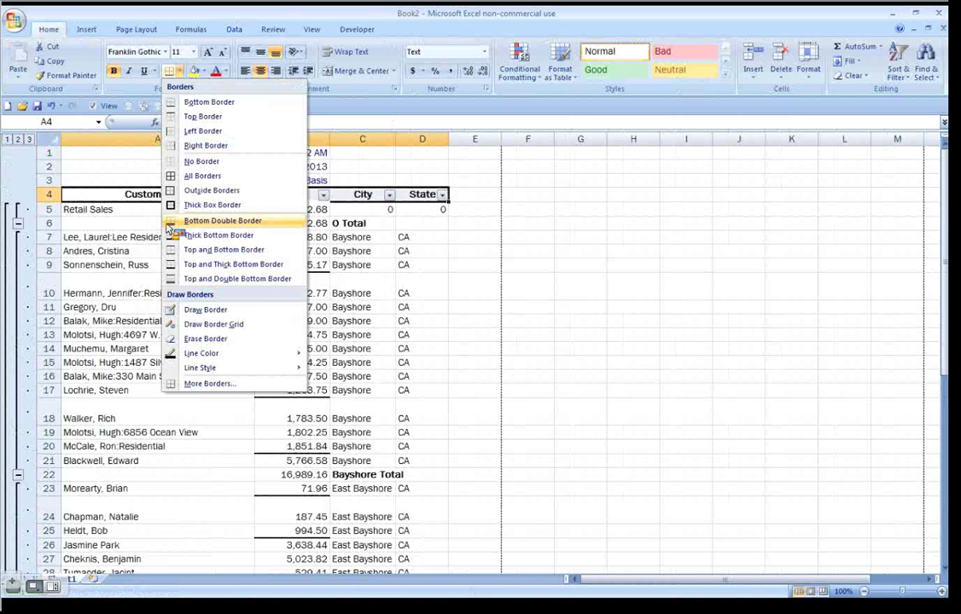
left_click(189, 221)
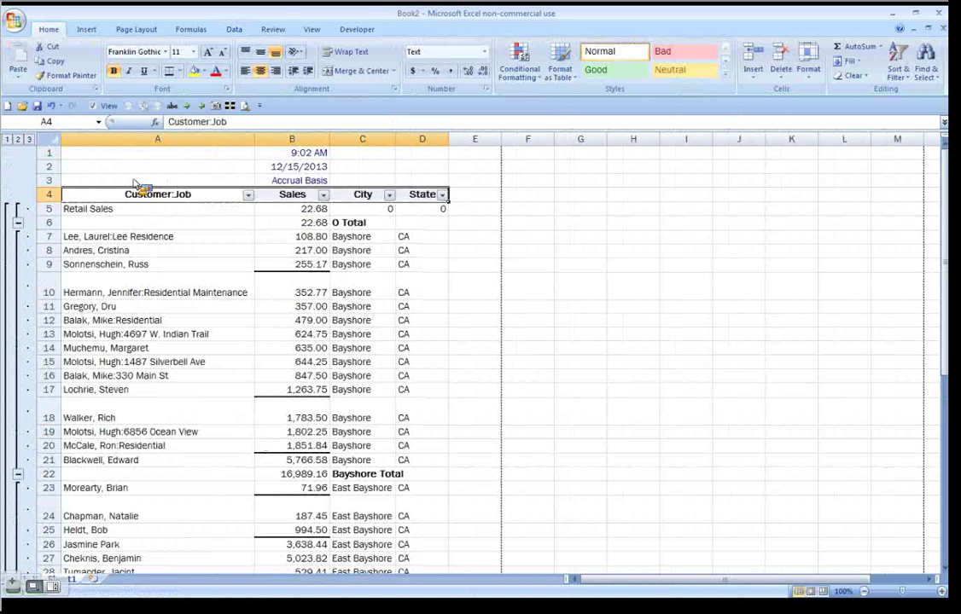